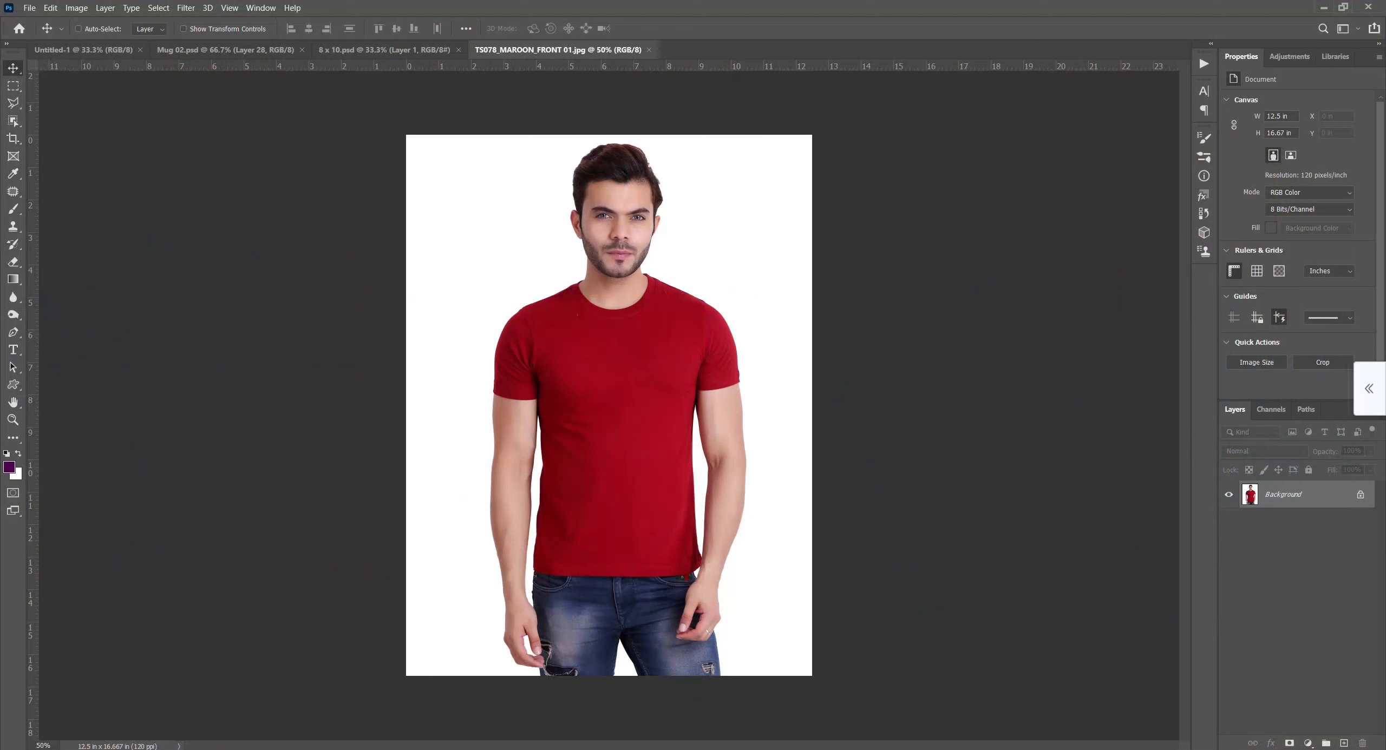
# Step: Select the red T-shirt with the Object Selection Tool
pyautogui.click(13, 120)
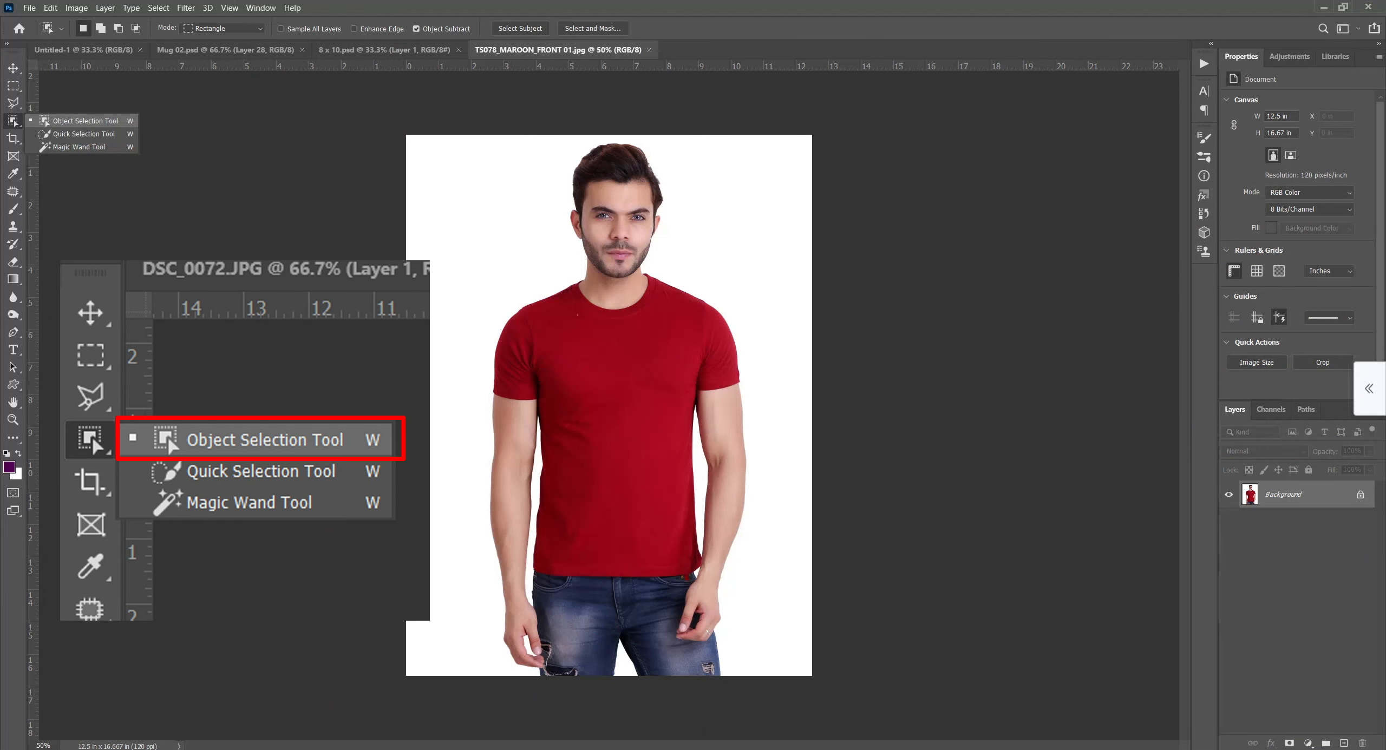
pyautogui.click(85, 120)
pyautogui.moveTo(733, 441); pyautogui.dragTo(772, 583)
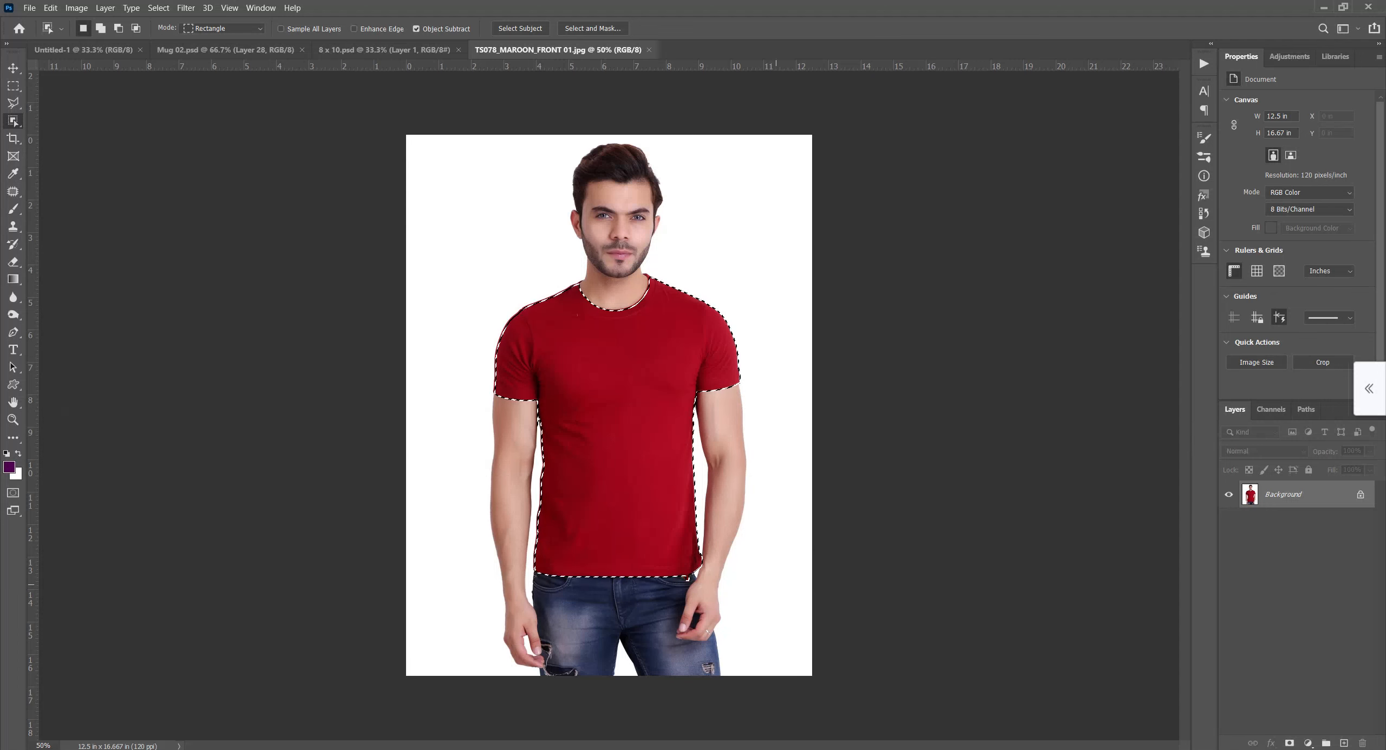
# Step: Add the missed collar tip on the image's left side to the shirt selection with the Polygonal Lasso
pyautogui.hotkey('ctrl', '+')
pyautogui.hotkey('ctrl', '+')
pyautogui.hotkey('ctrl', '+')
pyautogui.hotkey('ctrl', '+')
pyautogui.hotkey('ctrl', '+')
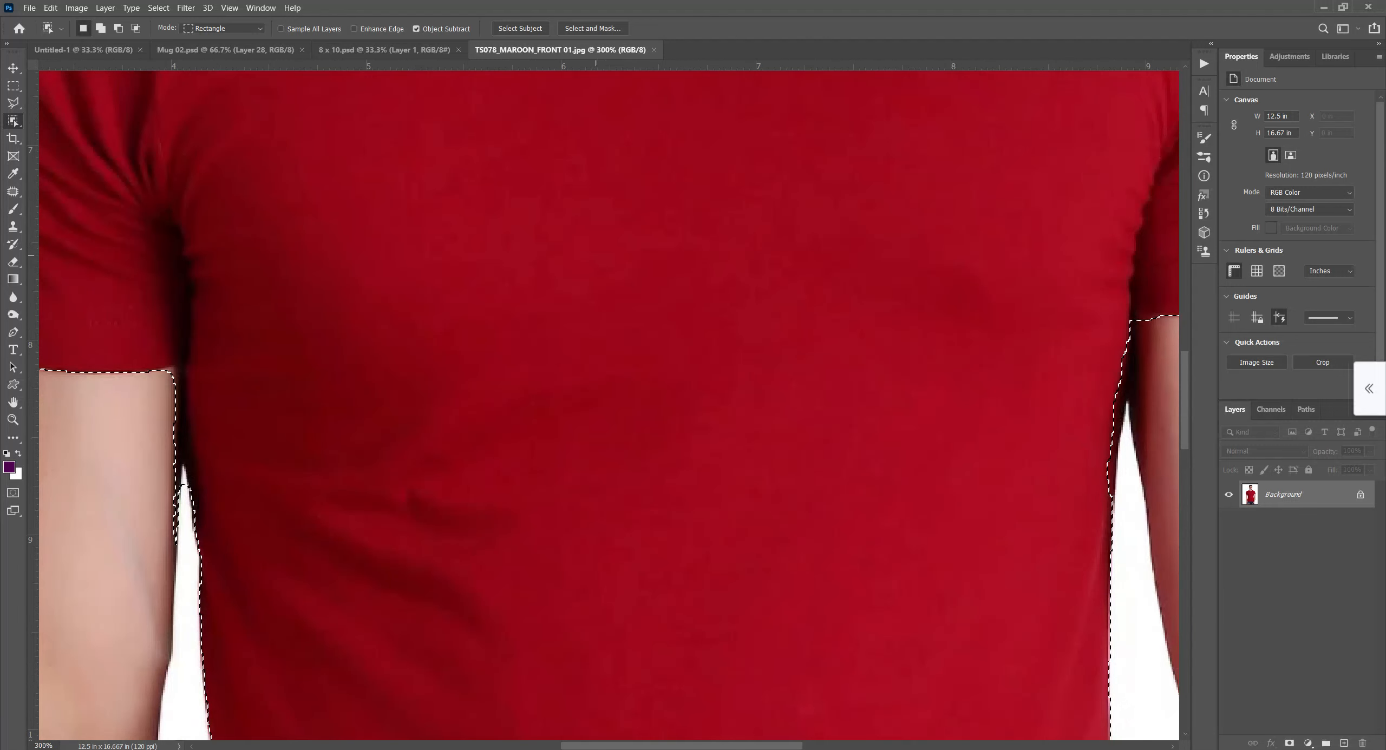
pyautogui.moveTo(568, 108); pyautogui.dragTo(689, 673)
pyautogui.moveTo(633, 511); pyautogui.dragTo(563, 593)
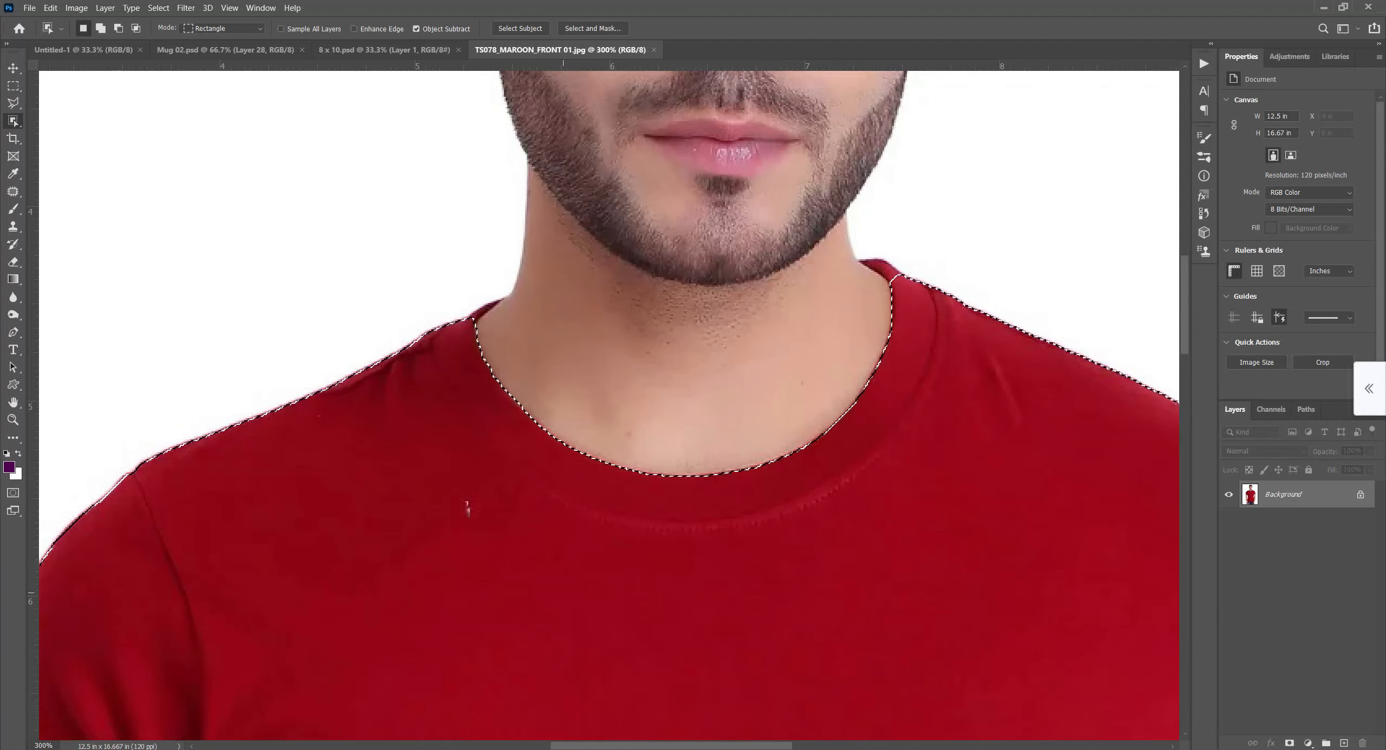
pyautogui.hotkey('ctrl', '+')
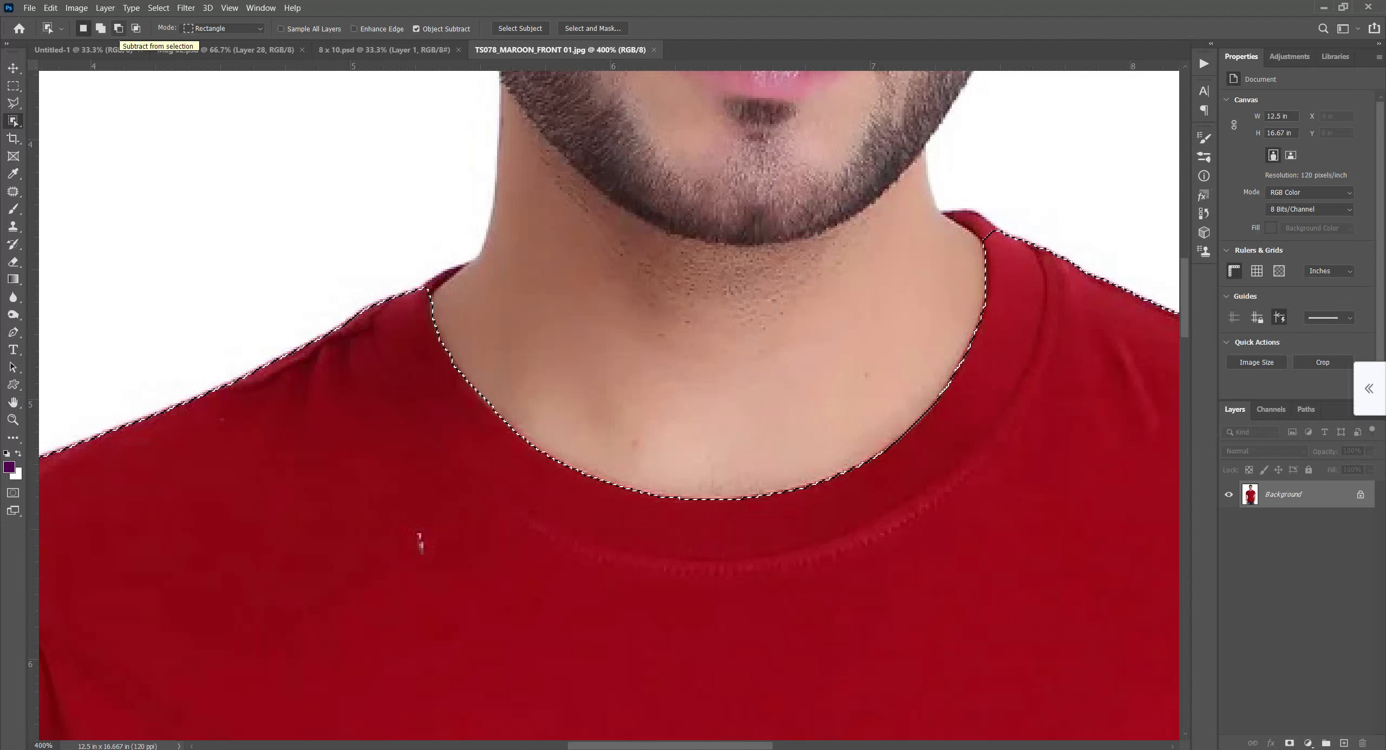
pyautogui.click(118, 29)
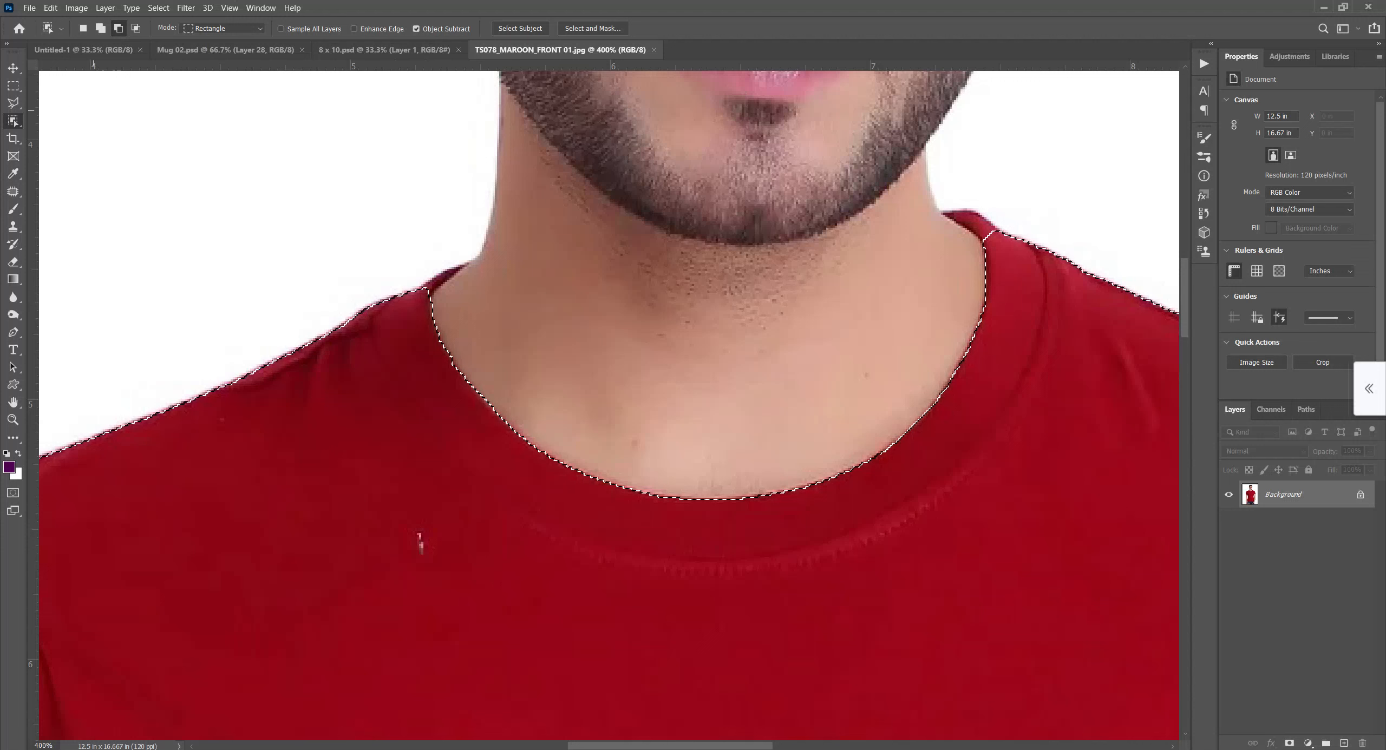
pyautogui.press('l')
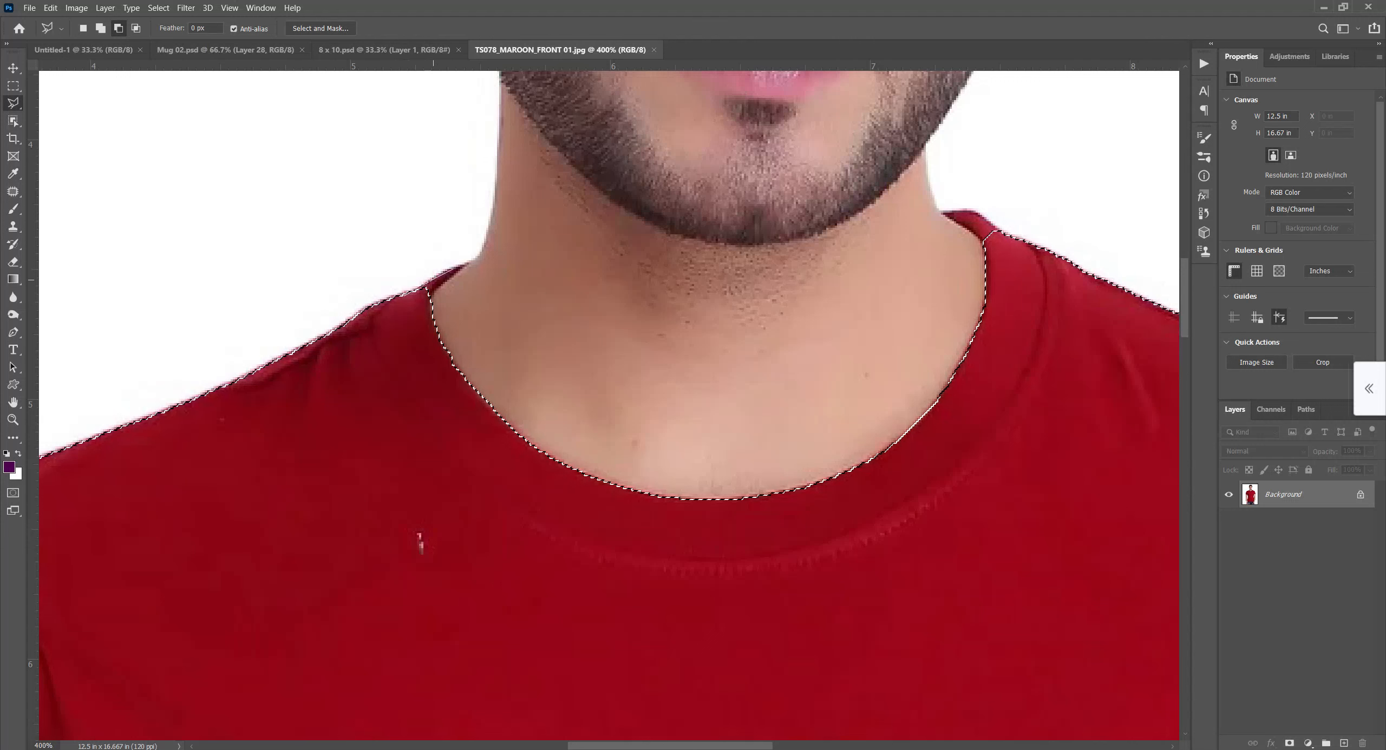
pyautogui.keyDown('shift'); pyautogui.click(418, 289); pyautogui.keyUp('shift')
pyautogui.click(468, 265)
pyautogui.click(434, 289)
pyautogui.doubleClick(432, 301)
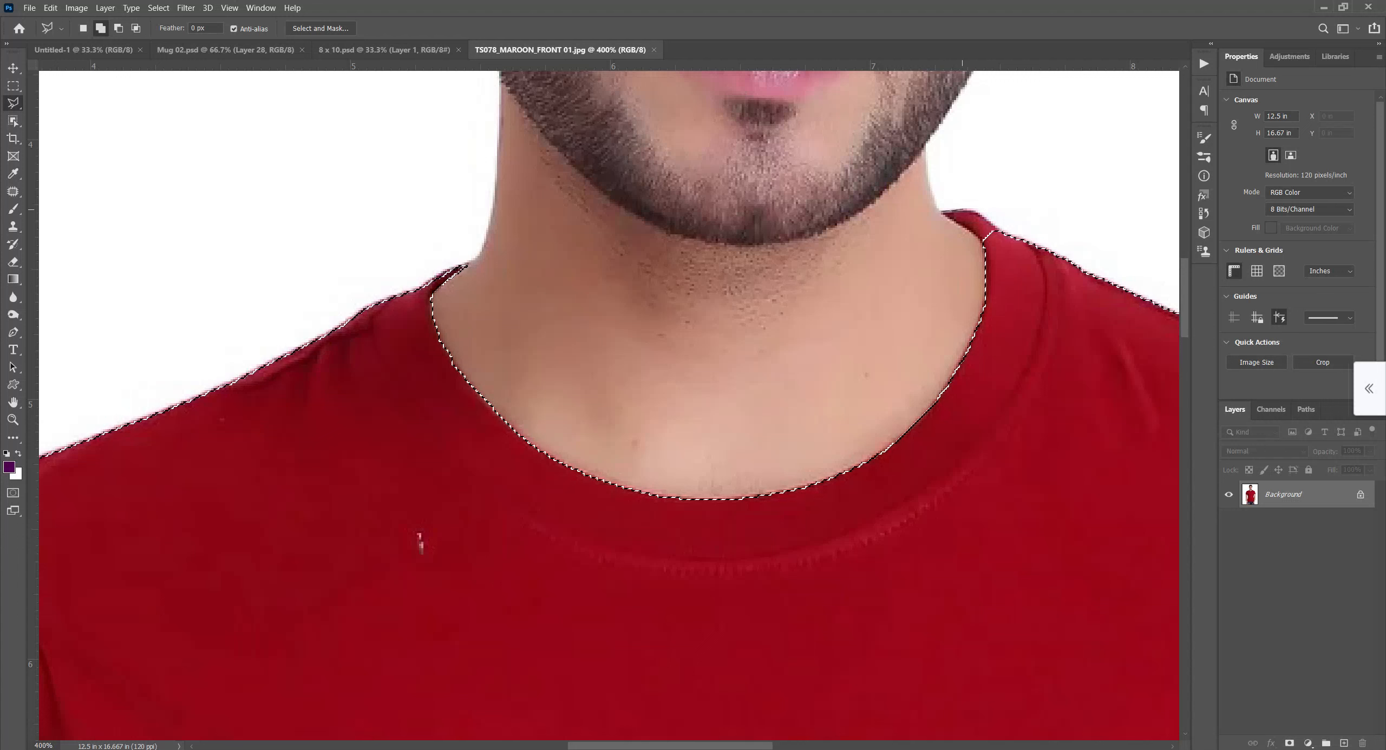
# Step: Add the missed right-hand collar tip and the shirt's side edge beneath the right-hand sleeve to the selection
pyautogui.click(1000, 232)
pyautogui.moveTo(987, 354); pyautogui.dragTo(819, 107)
pyautogui.moveTo(988, 517)
pyautogui.mouseDown()
pyautogui.moveTo(824, 176)
pyautogui.moveTo(865, 193)
pyautogui.moveTo(840, 176)
pyautogui.mouseUp()
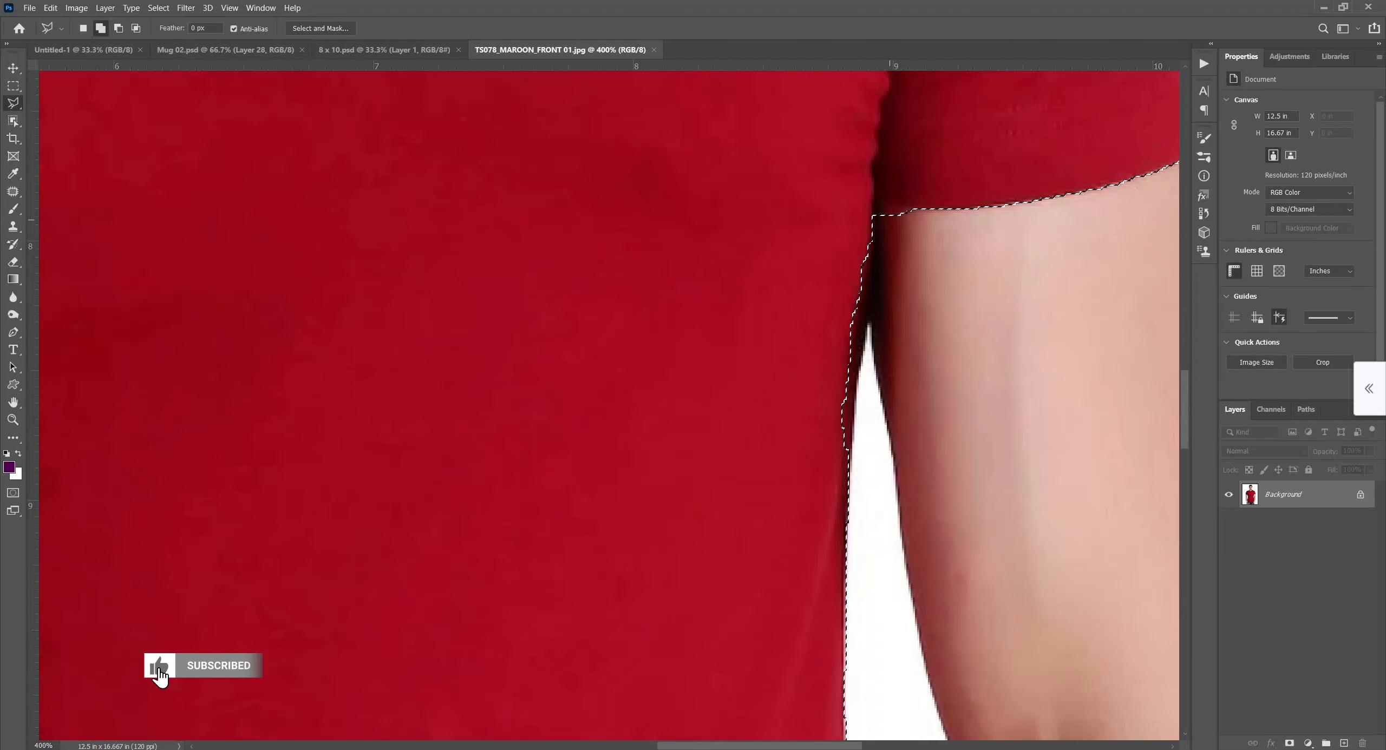
pyautogui.click(889, 198)
pyautogui.click(883, 216)
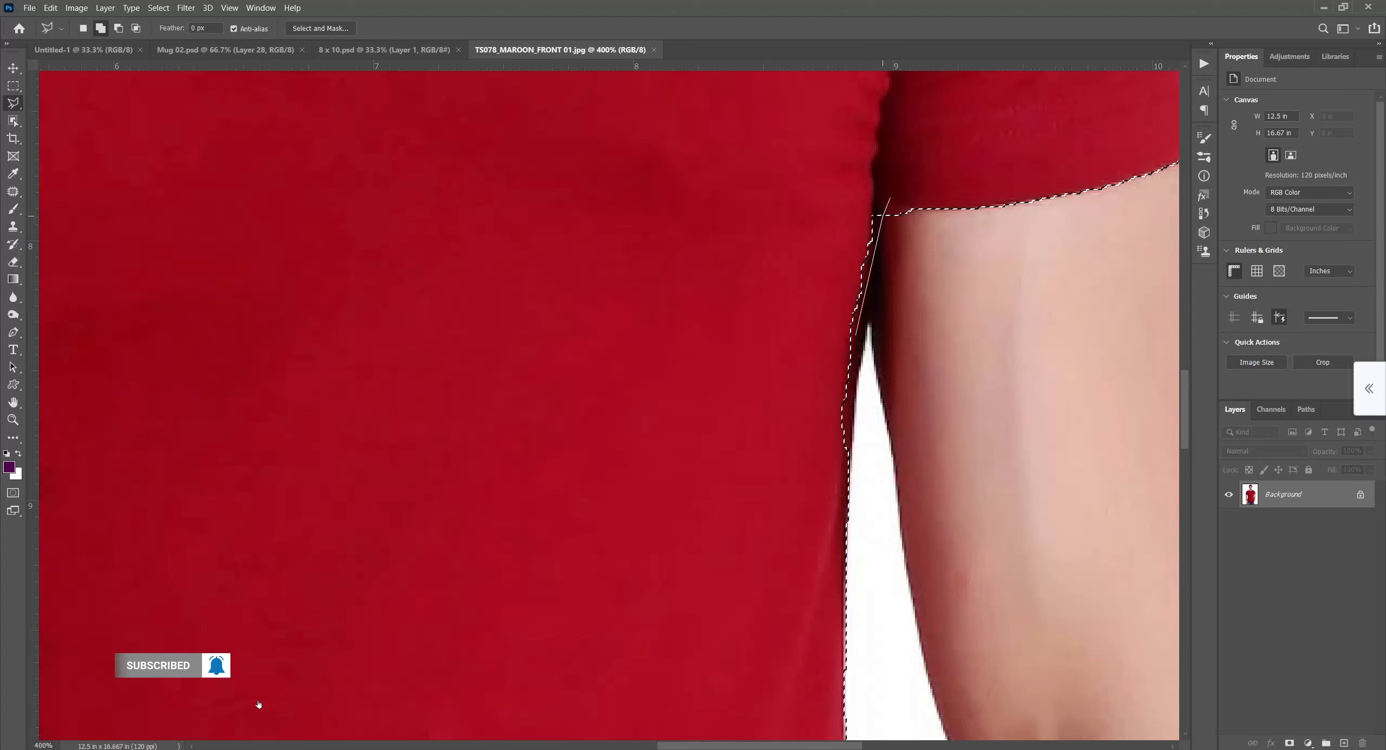
pyautogui.click(848, 486)
pyautogui.click(631, 366)
pyautogui.doubleClick(772, 89)
# Step: Subtract the strip of arm and white gap beneath the left-hand sleeve from the shirt selection
pyautogui.moveTo(768, 404); pyautogui.dragTo(1163, 303)
pyautogui.moveTo(405, 468)
pyautogui.mouseDown()
pyautogui.moveTo(991, 389)
pyautogui.moveTo(974, 487)
pyautogui.mouseUp()
pyautogui.click(119, 28)
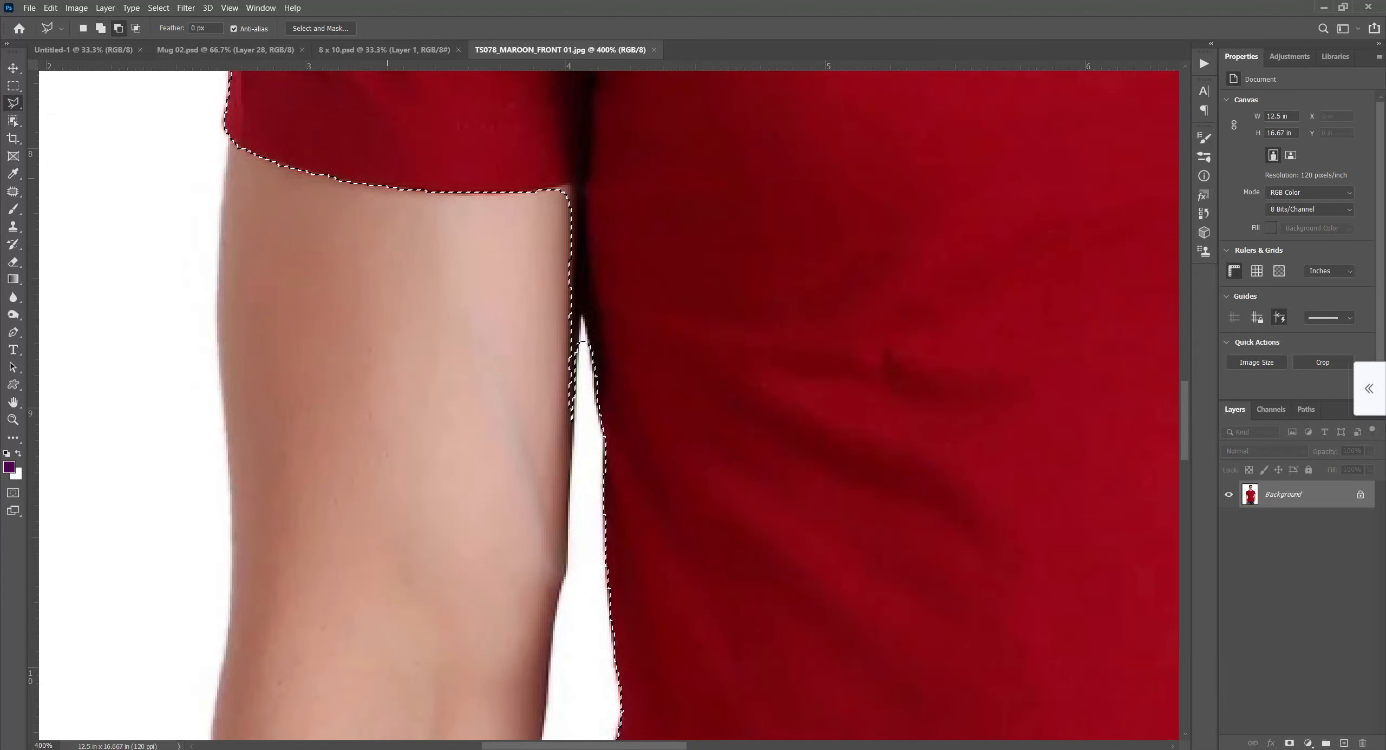
pyautogui.click(541, 191)
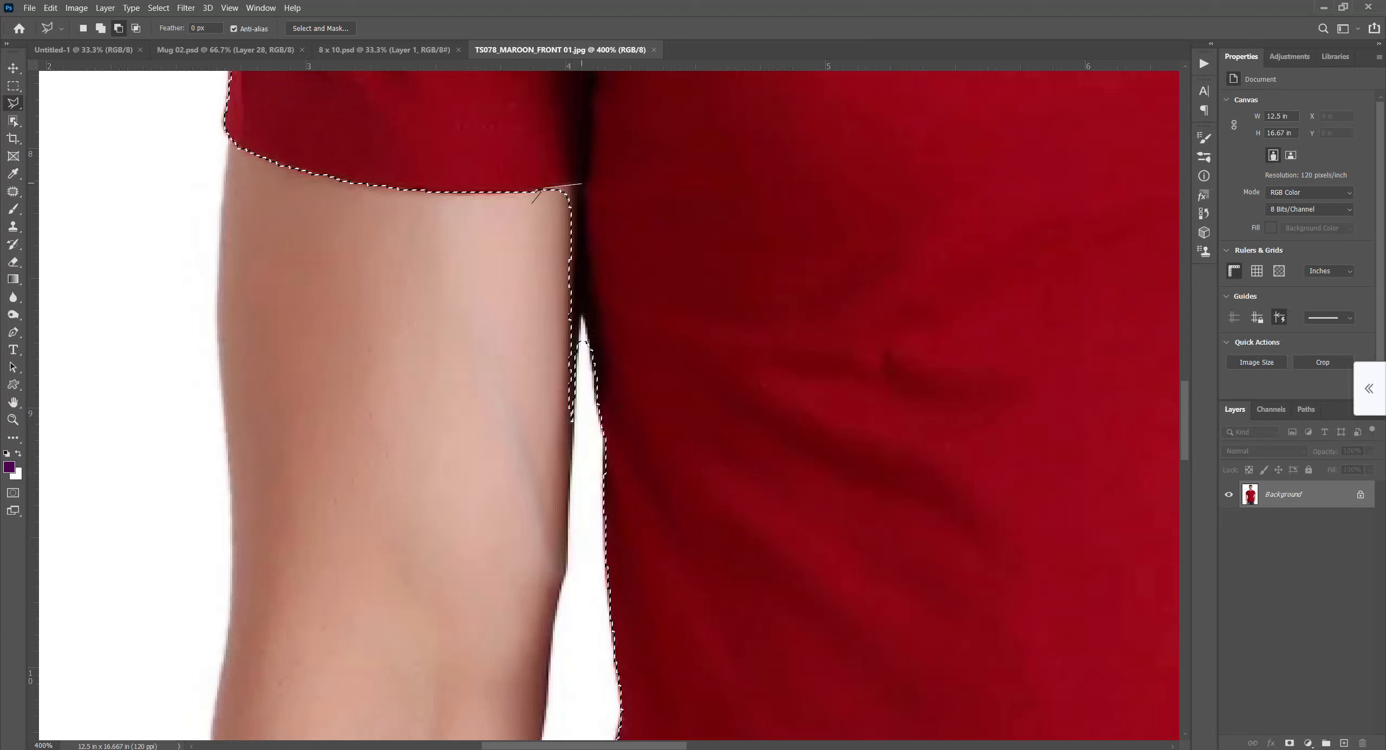
pyautogui.click(602, 450)
pyautogui.doubleClick(389, 355)
# Step: Check the selection edge at the hem beside the jeans pocket label and set the Polygonal Lasso to add to the selection
pyautogui.hotkey('ctrl', '-')
pyautogui.hotkey('ctrl', '-')
pyautogui.hotkey('ctrl', '-')
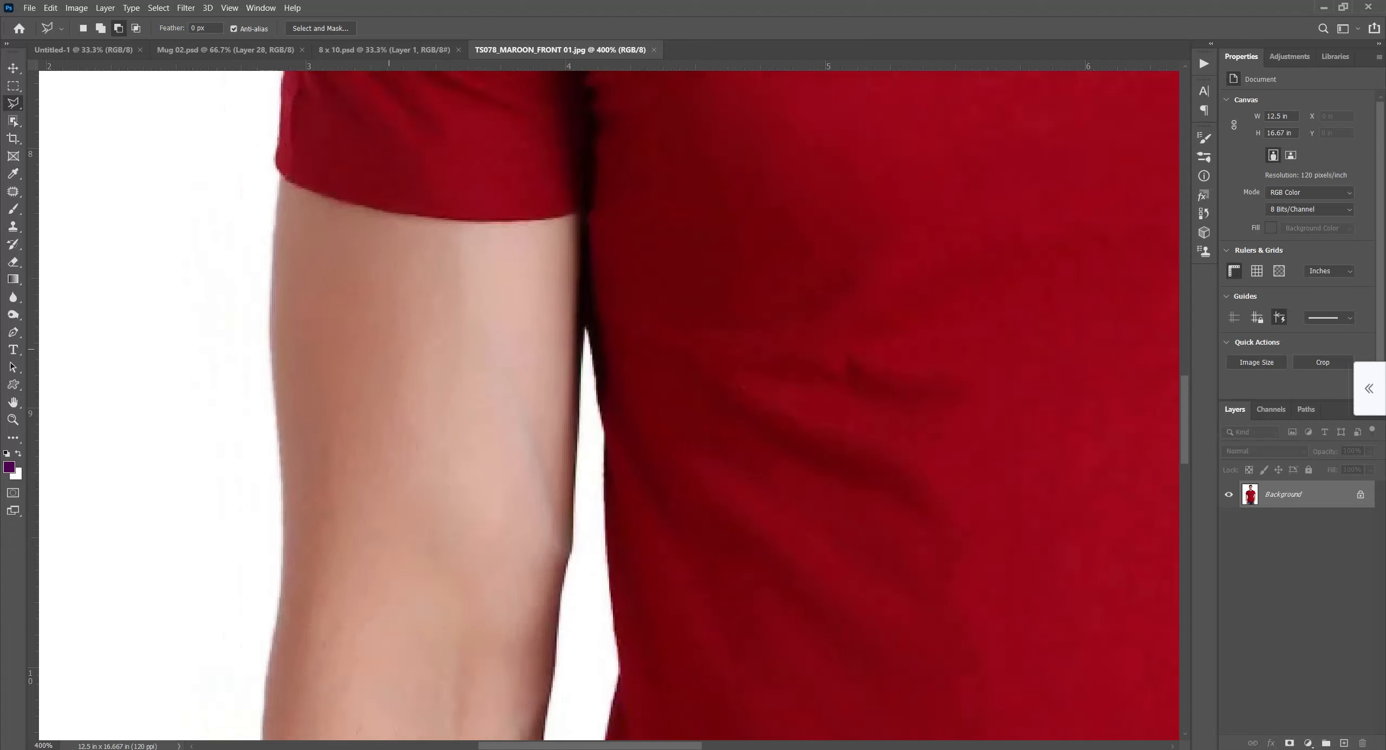
pyautogui.hotkey('ctrl', '-')
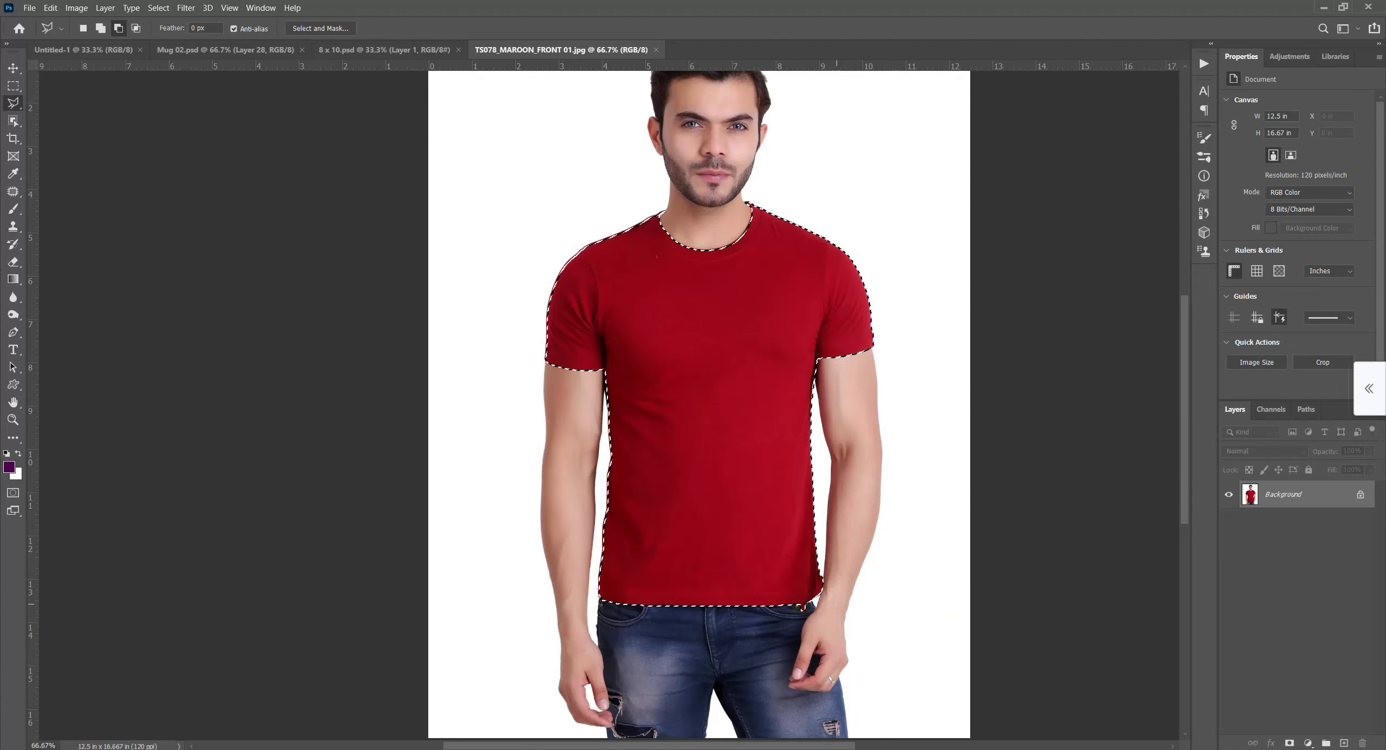
pyautogui.hotkey('ctrl', '+')
pyautogui.hotkey('ctrl', '+')
pyautogui.moveTo(847, 605); pyautogui.dragTo(492, 114)
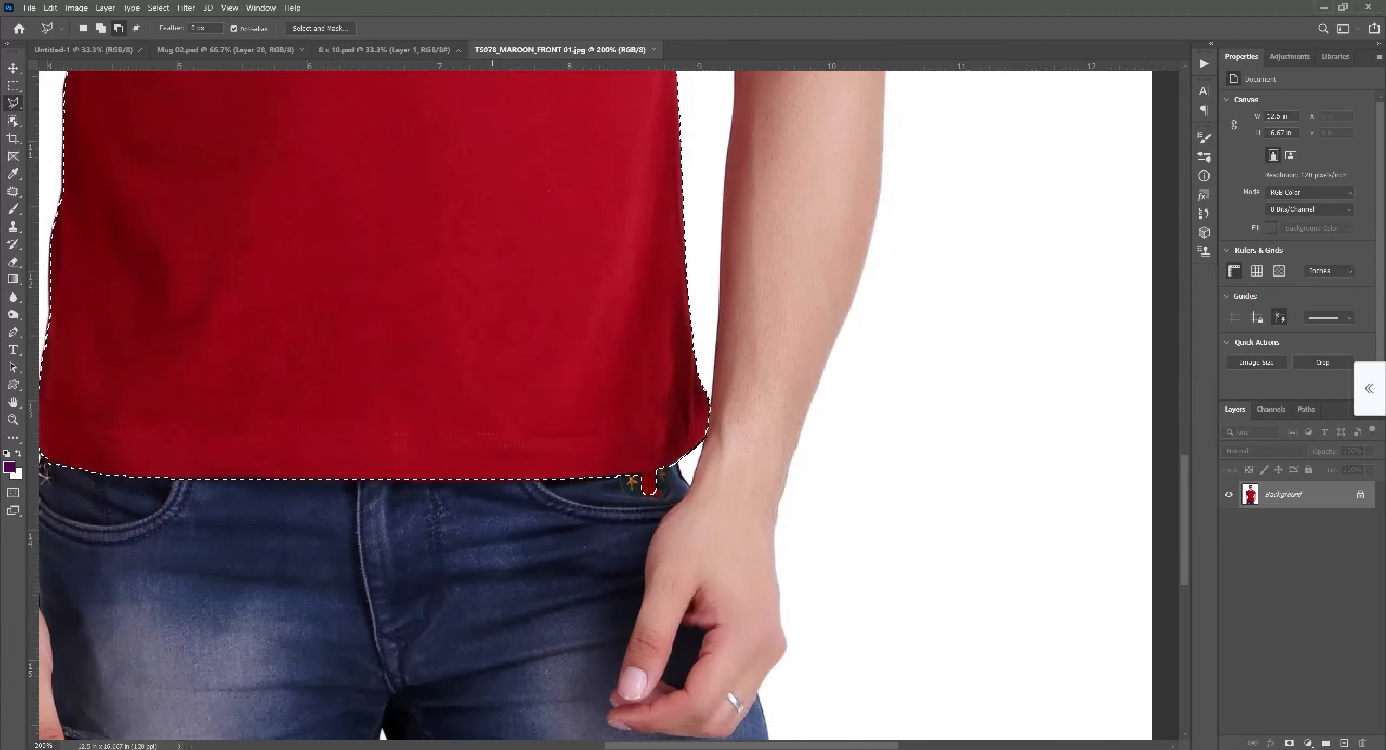
pyautogui.hotkey('ctrl', '+')
pyautogui.hotkey('ctrl', '+')
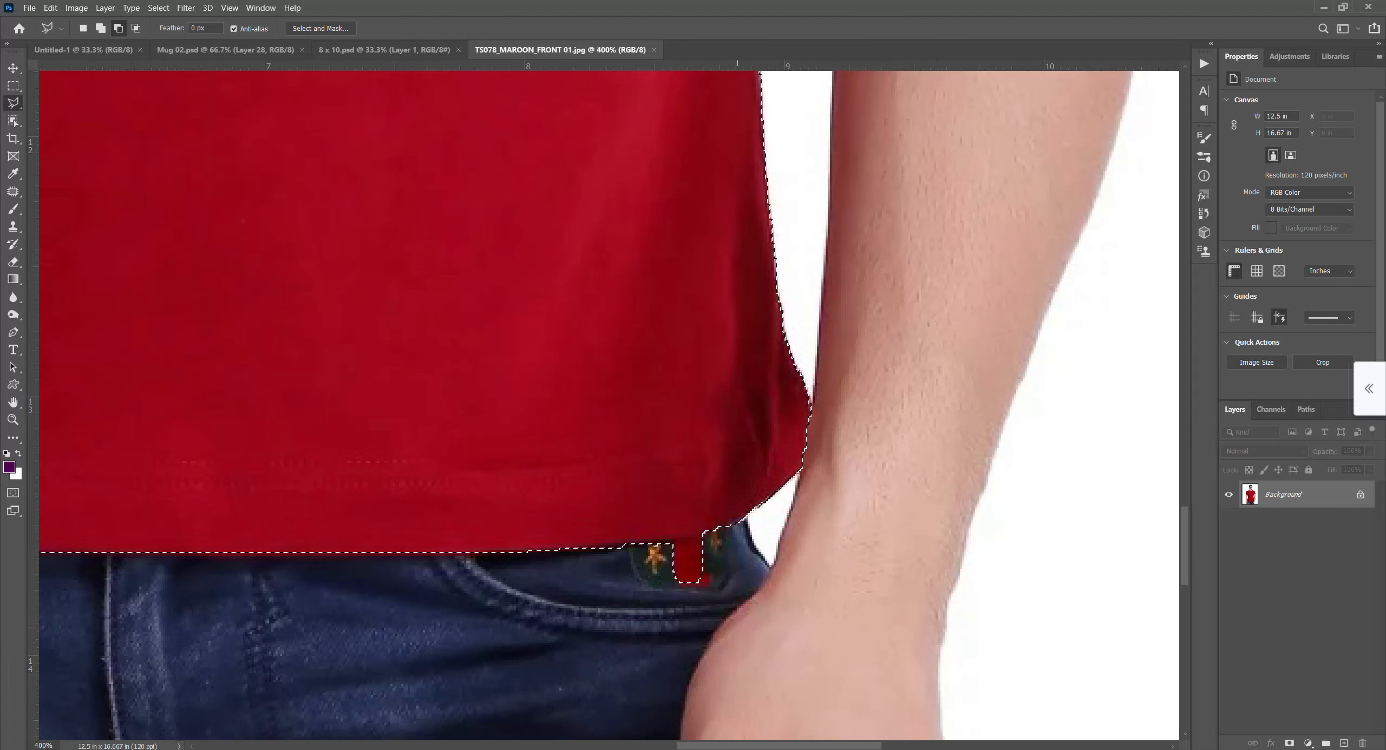
pyautogui.click(135, 28)
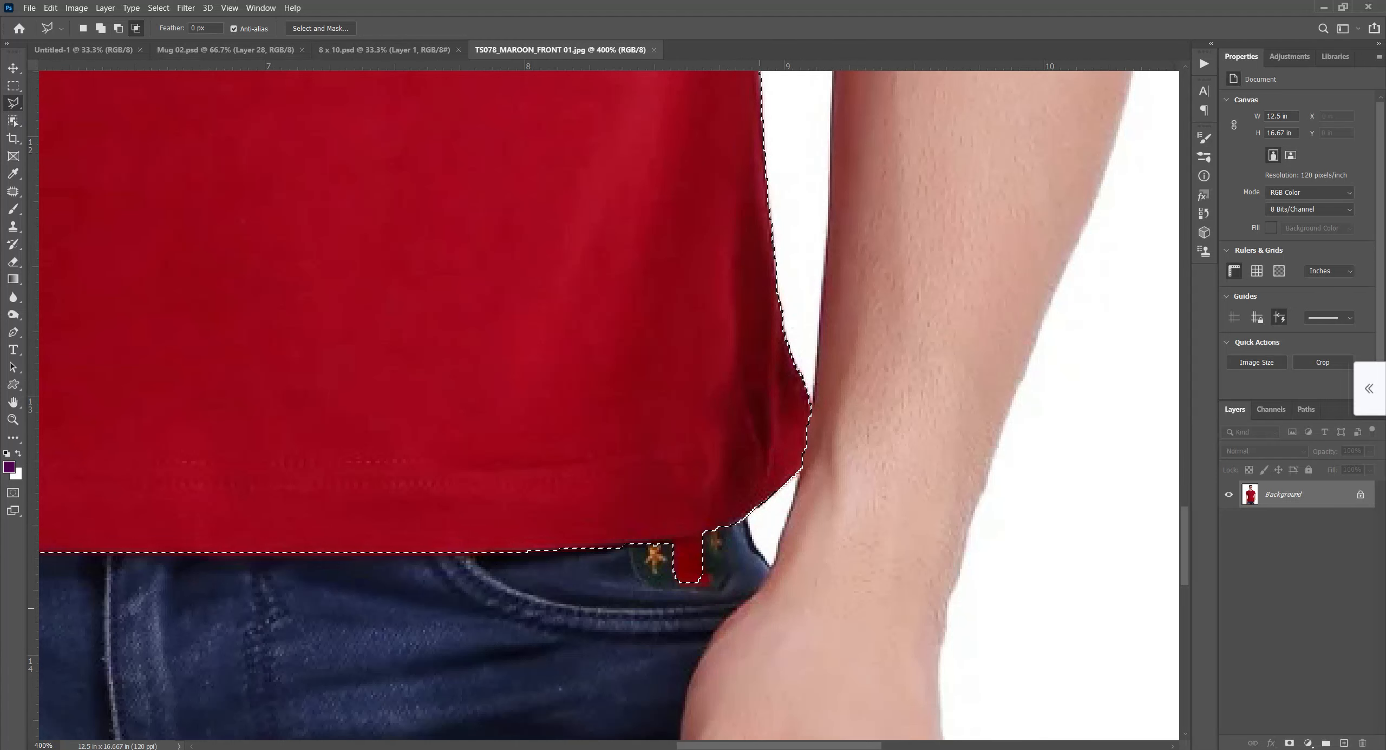
pyautogui.click(101, 29)
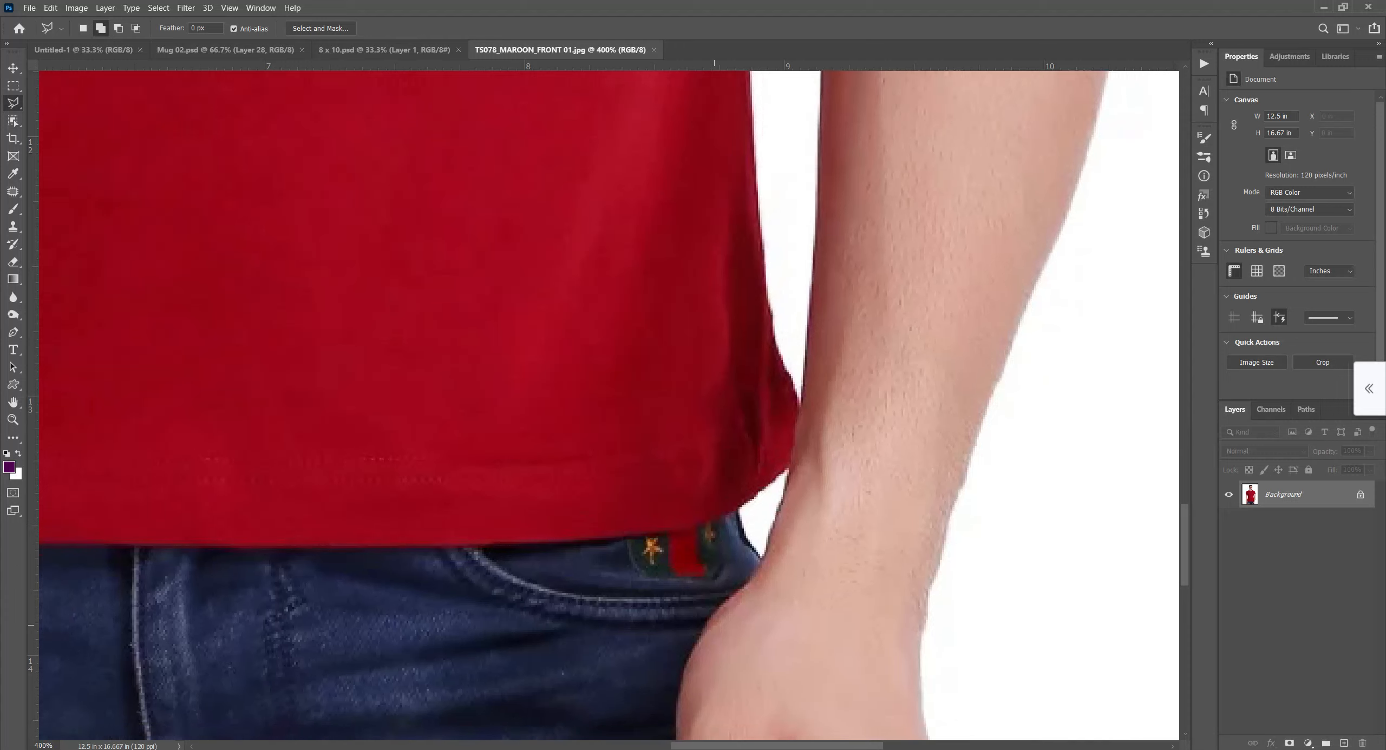
# Step: Feather the shirt selection by 2 pixels
pyautogui.hotkey('ctrl', '-')
pyautogui.hotkey('ctrl', '-')
pyautogui.hotkey('ctrl', '-')
pyautogui.hotkey('ctrl', '-')
pyautogui.hotkey('ctrl', '-')
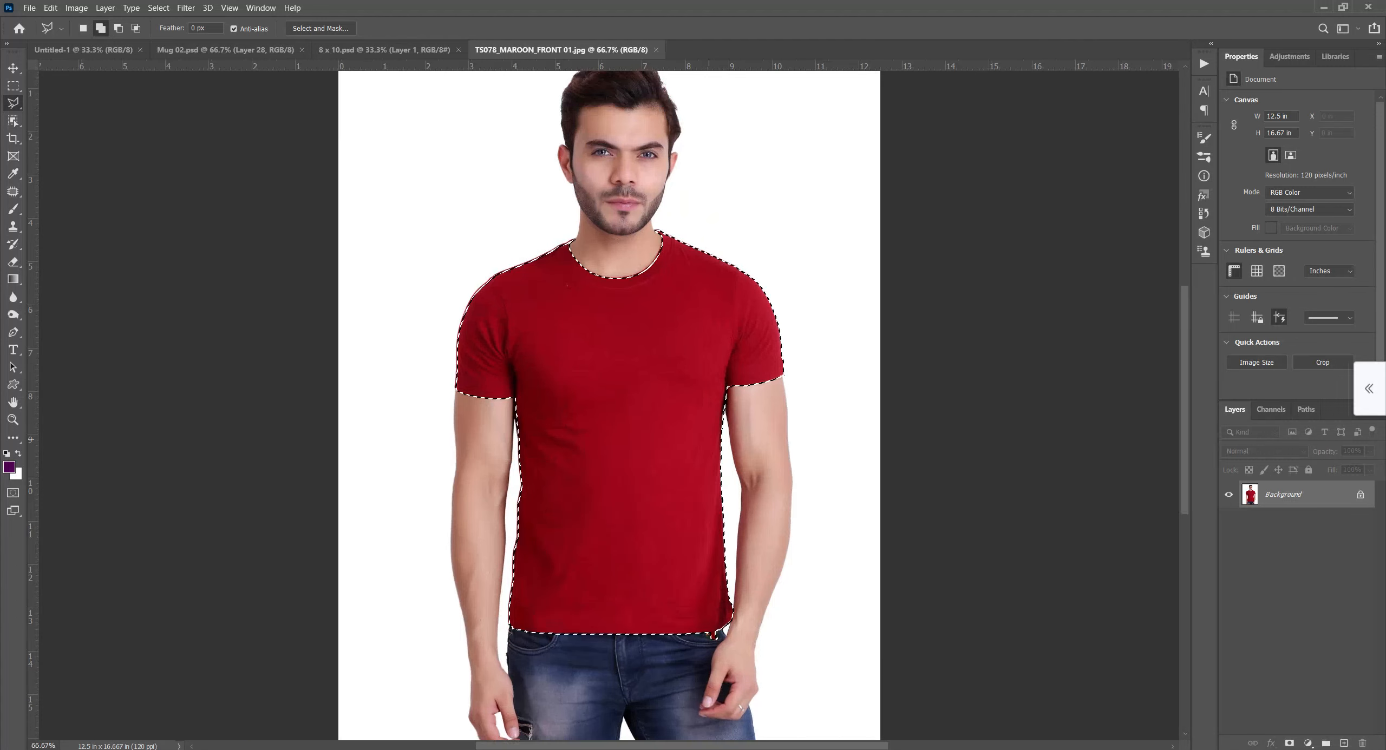
pyautogui.hotkey('ctrl', '+')
pyautogui.rightClick(737, 240)
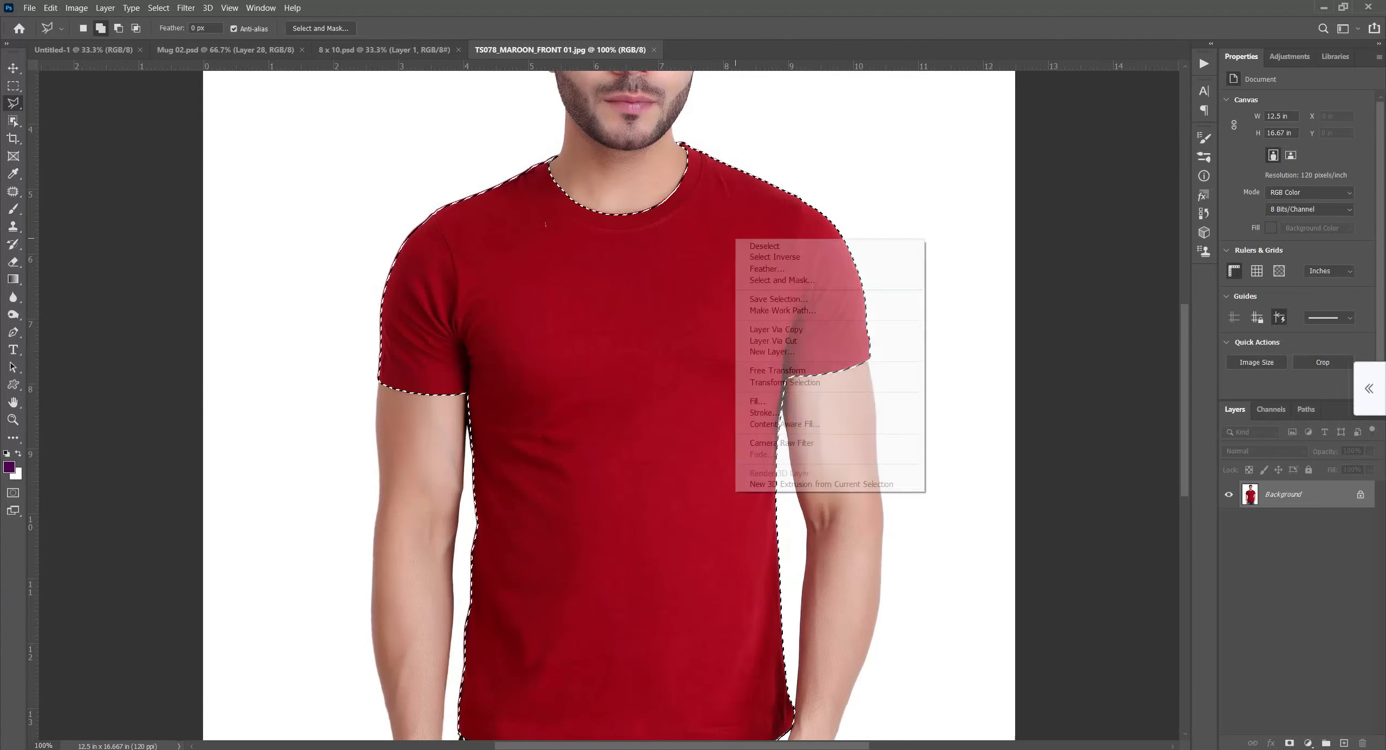
pyautogui.click(767, 269)
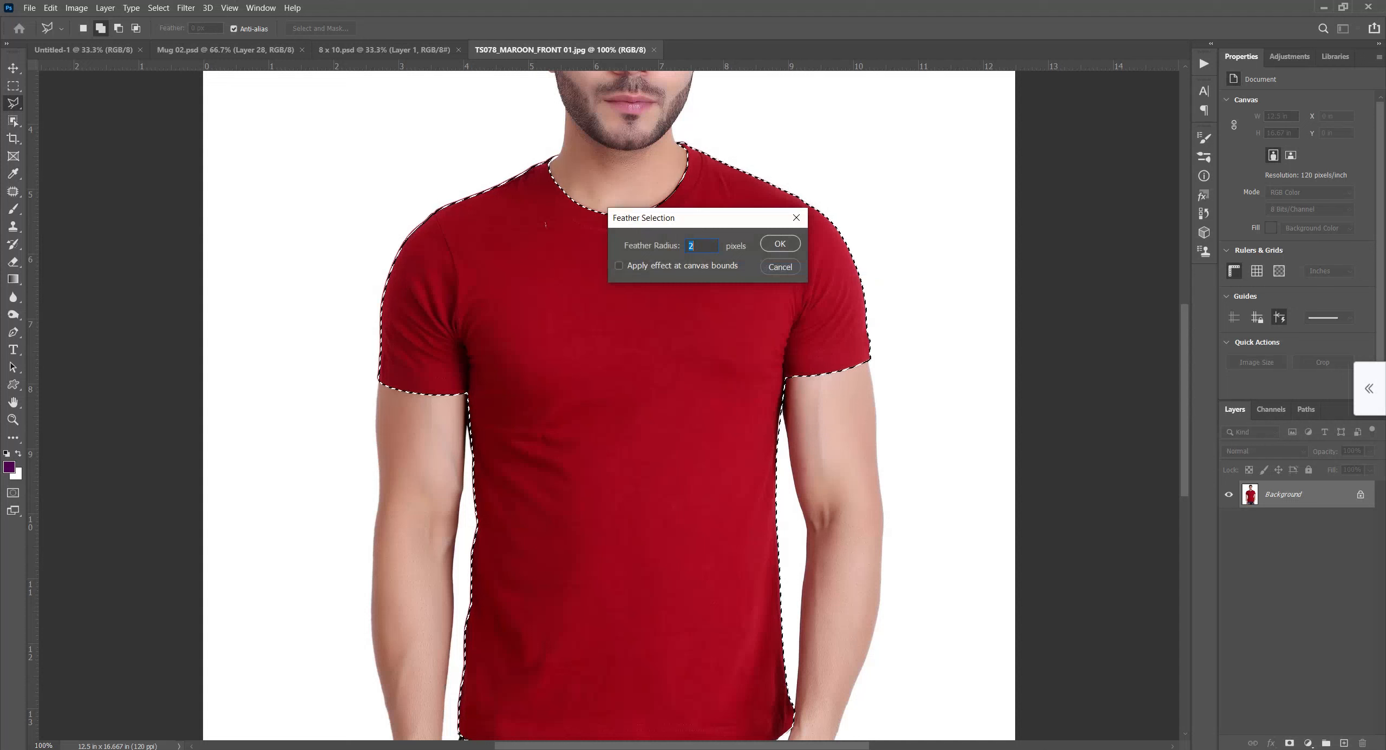
pyautogui.press('Return')
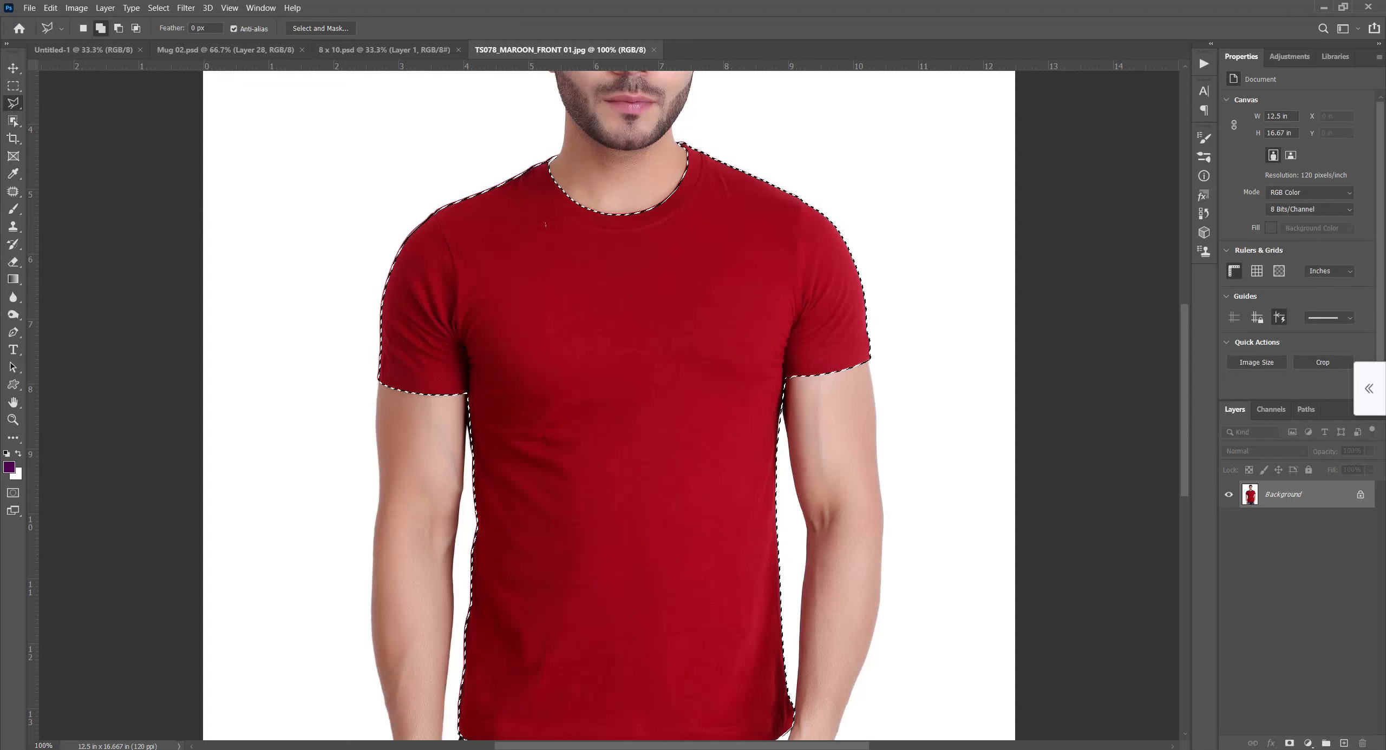
# Step: Copy the selected shirt to a new layer and activate the Move tool
pyautogui.hotkey('ctrl', 'j')
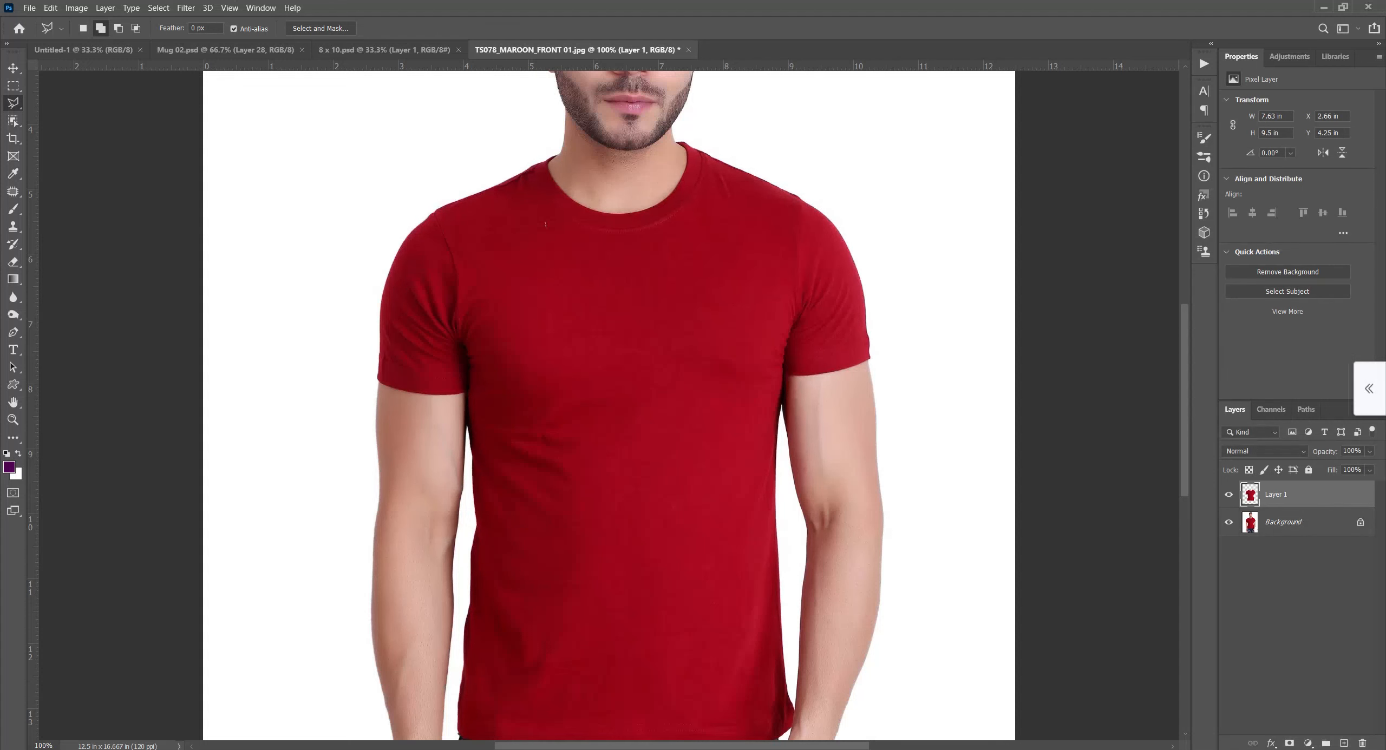
pyautogui.press('v')
pyautogui.hotkey('ctrl', '-')
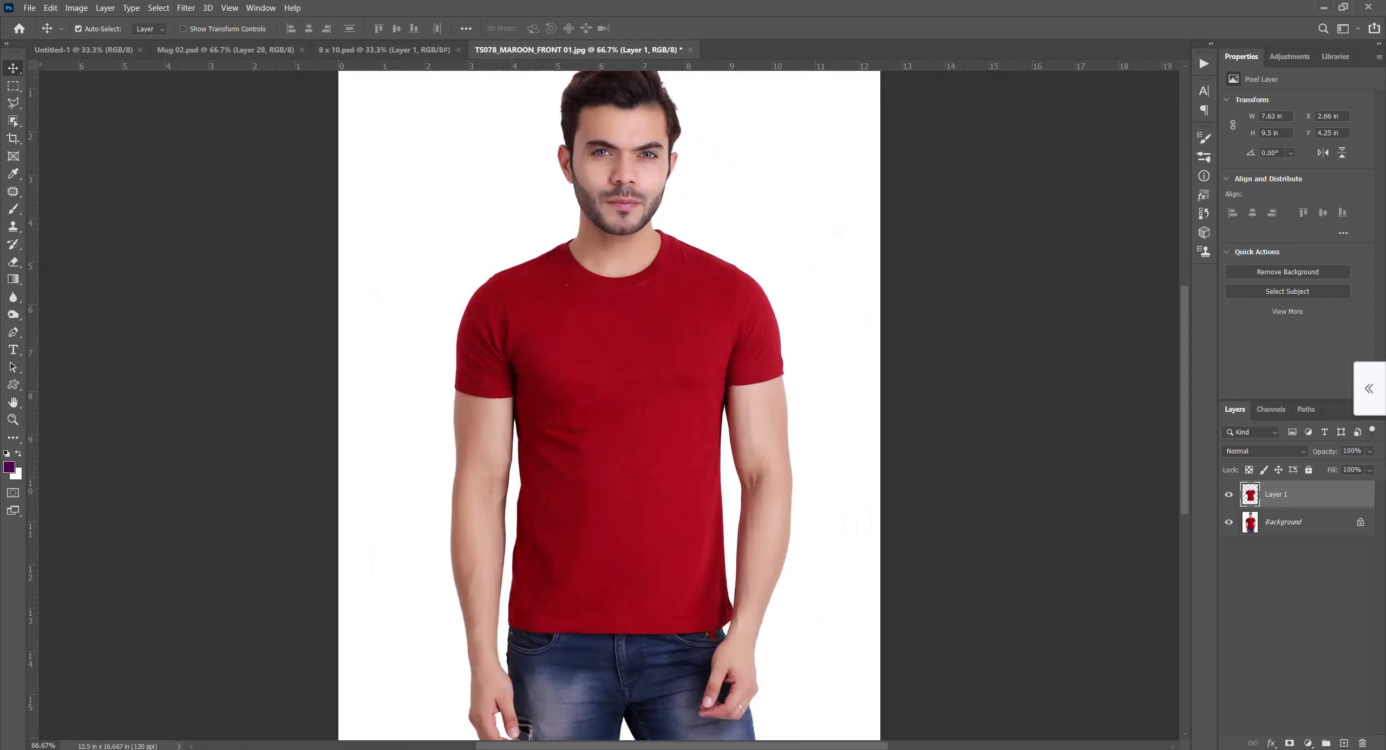
pyautogui.hotkey('ctrl', '-')
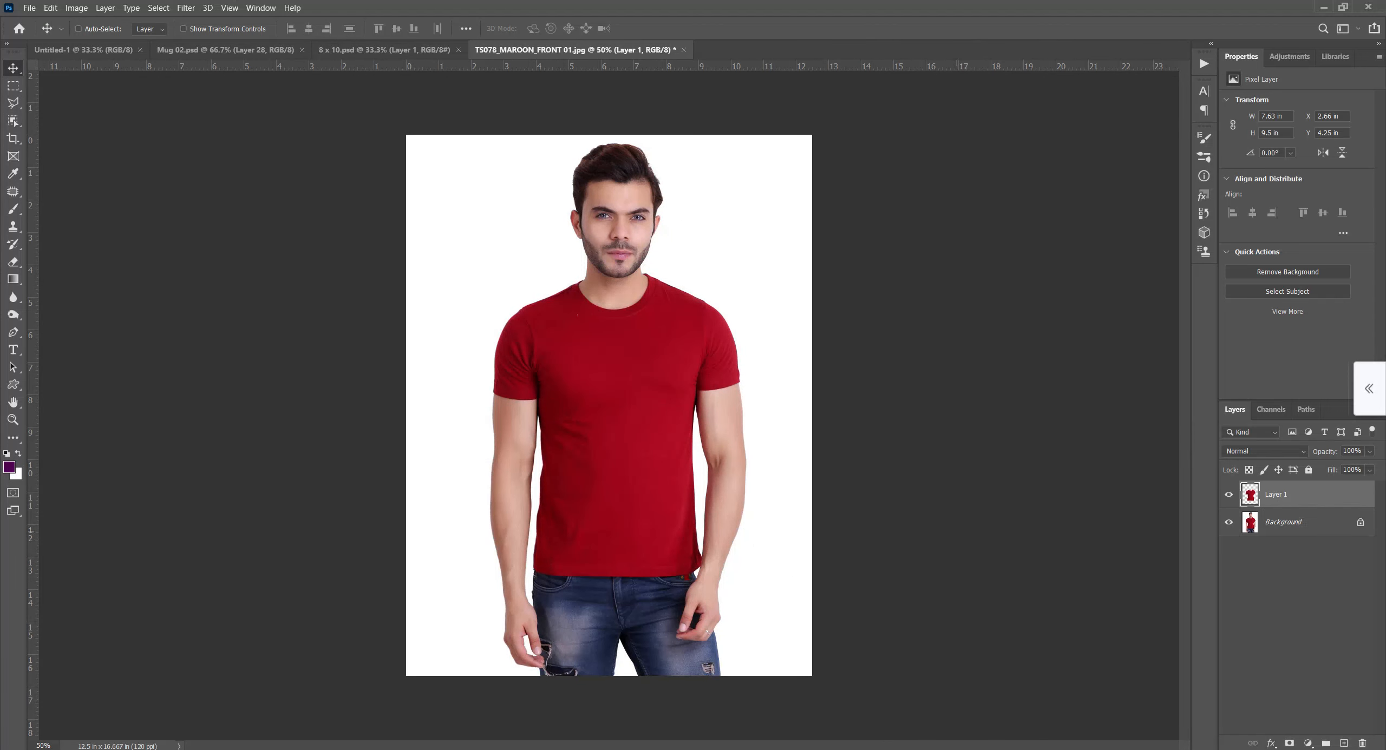
# Step: Marquee a rectangle of about 9.56 × 10.14 in around the shirt and fill it with the purple foreground color on a new layer
pyautogui.click(13, 86)
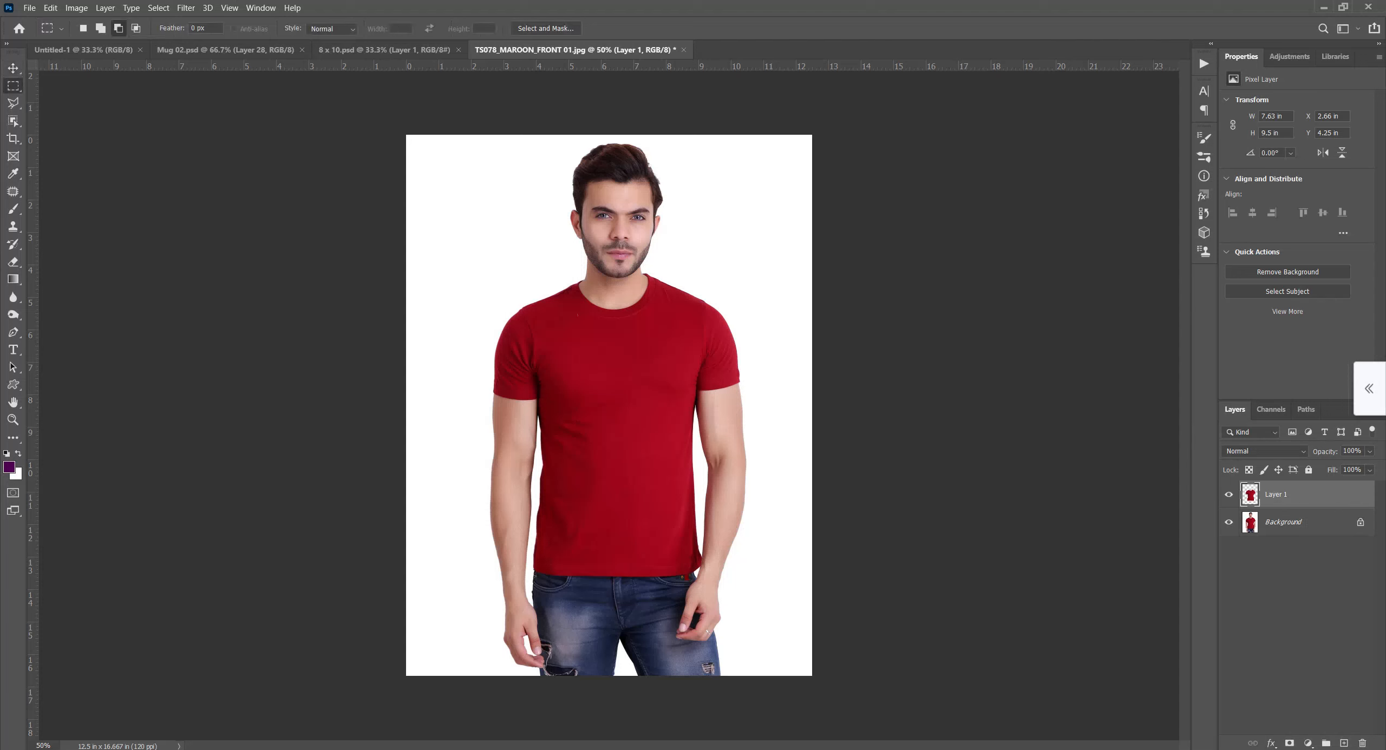
pyautogui.moveTo(505, 312); pyautogui.dragTo(732, 519)
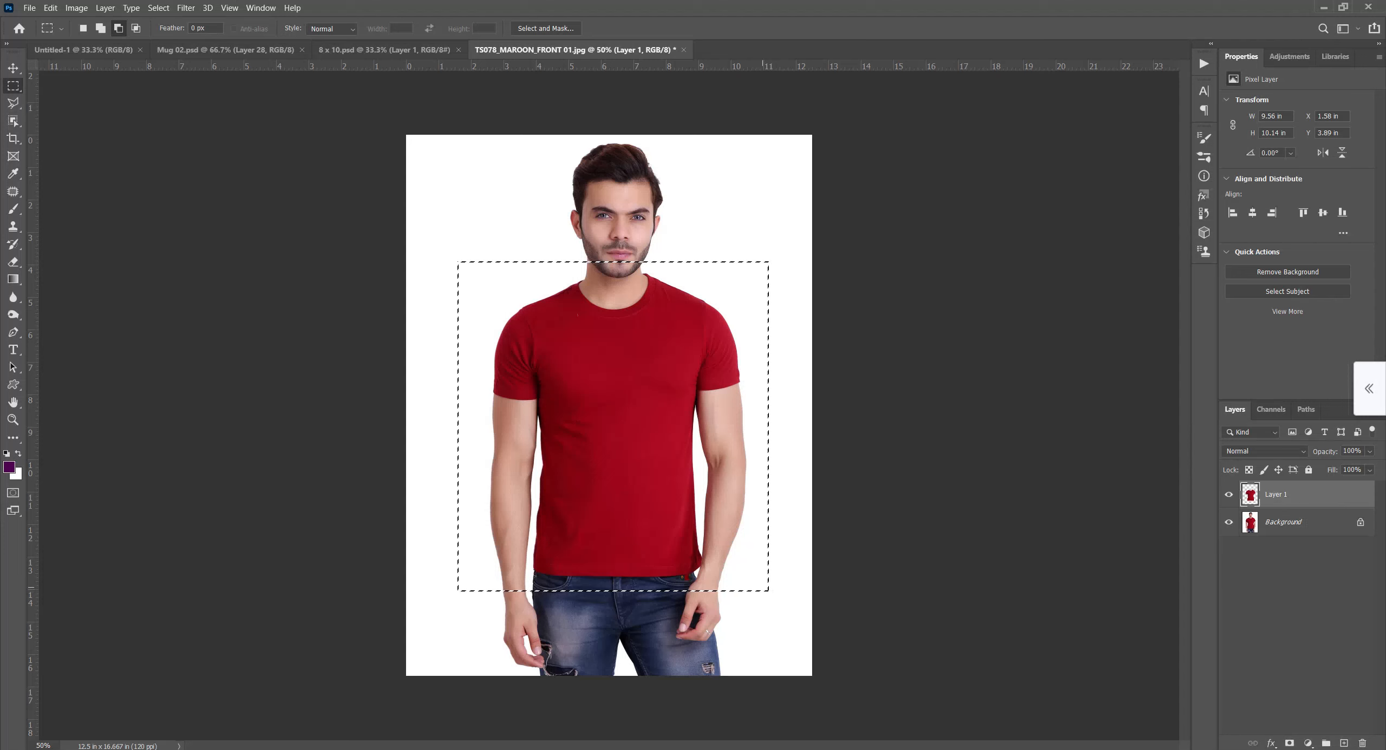
pyautogui.click(1343, 742)
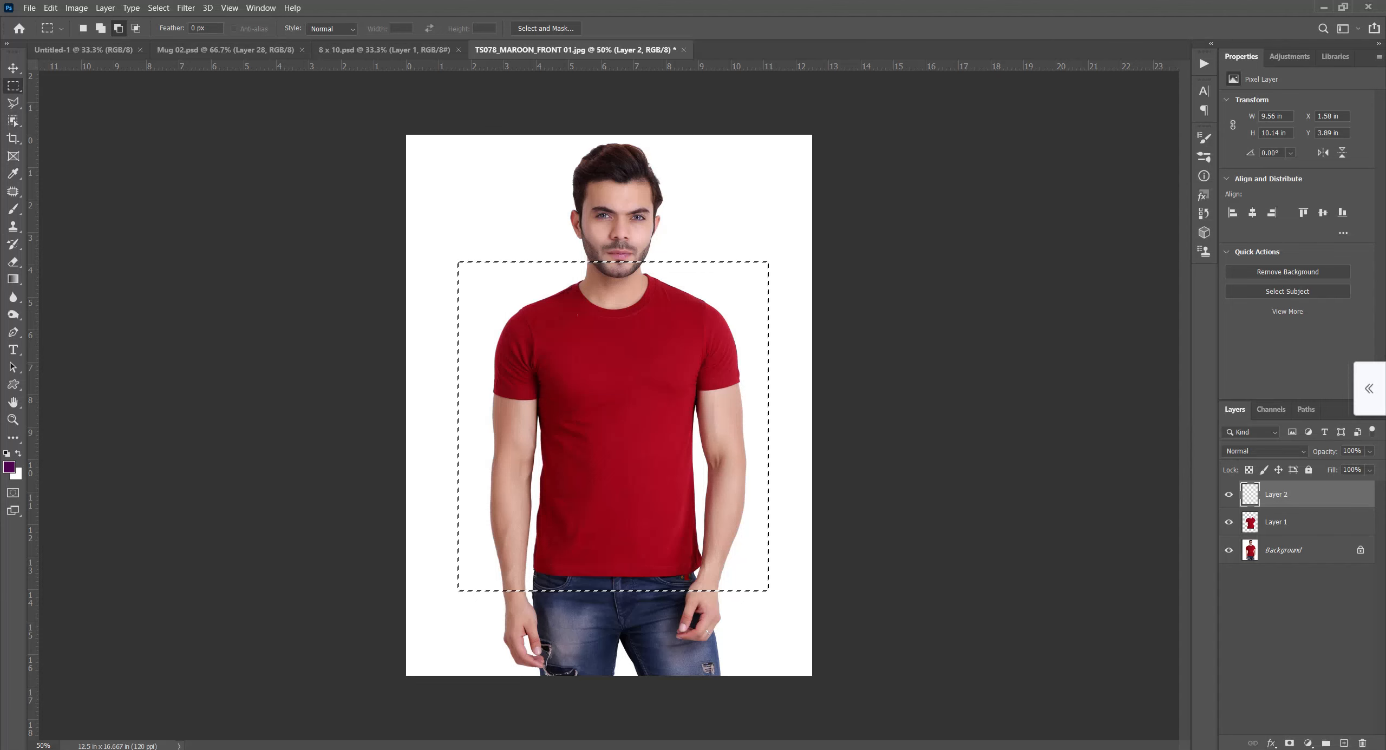
pyautogui.click(50, 8)
pyautogui.click(61, 207)
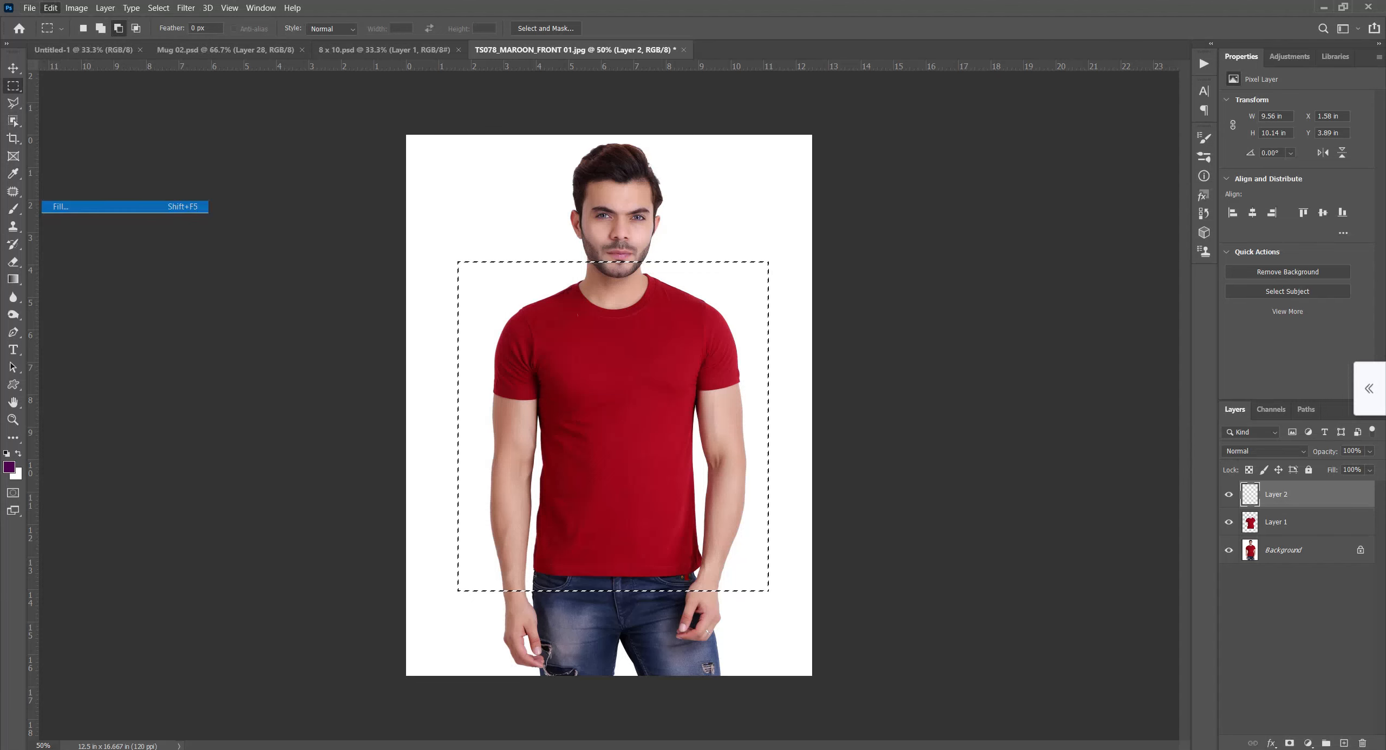
pyautogui.click(1101, 215)
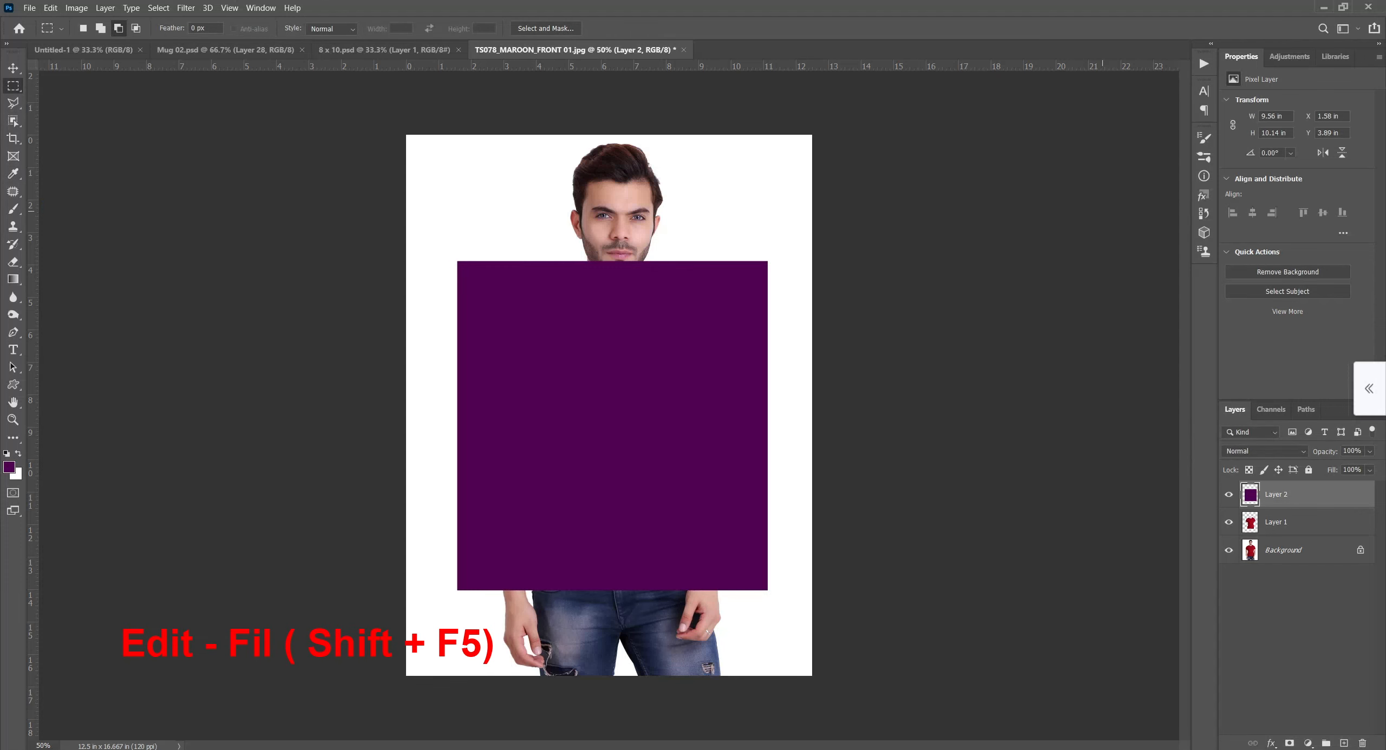
# Step: Convert the purple rectangle layer to a Smart Object, and open and close its contents to check them
pyautogui.rightClick(1295, 494)
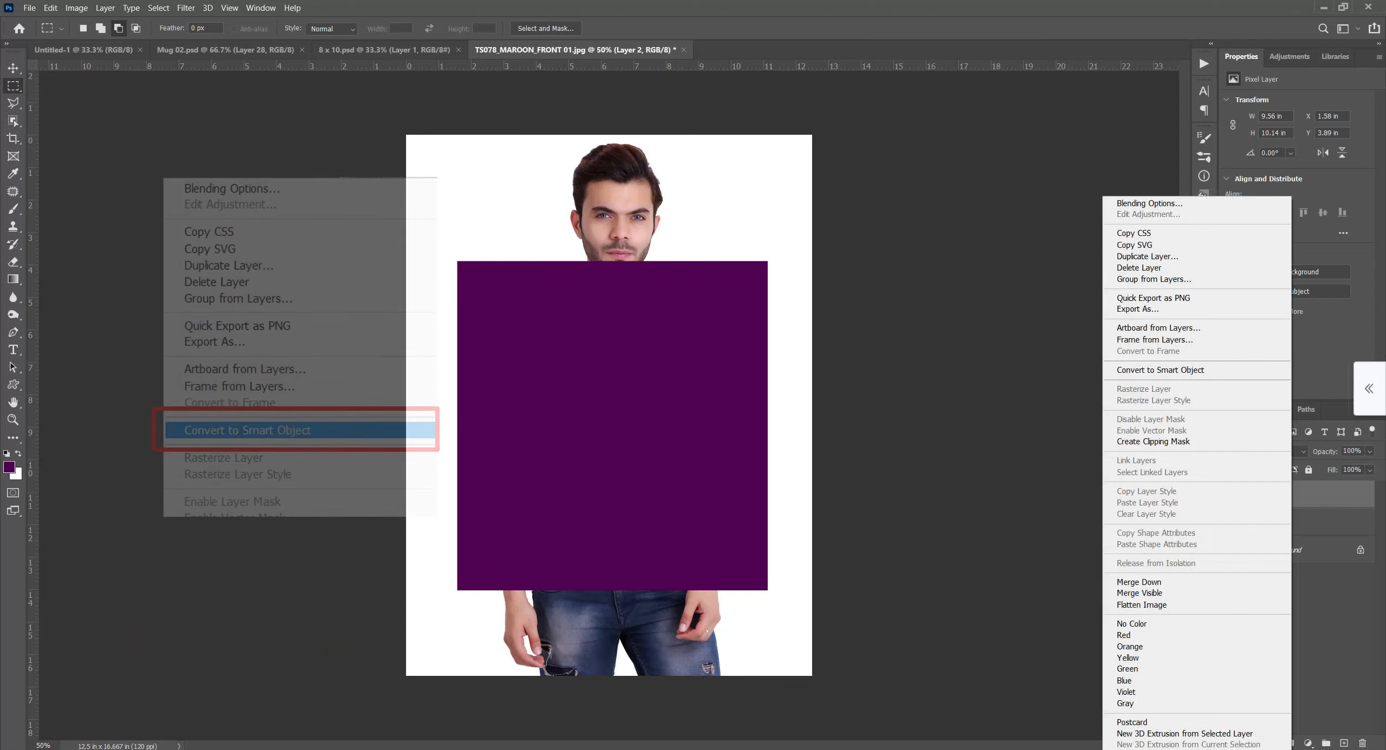
pyautogui.click(1158, 369)
pyautogui.rightClick(1272, 495)
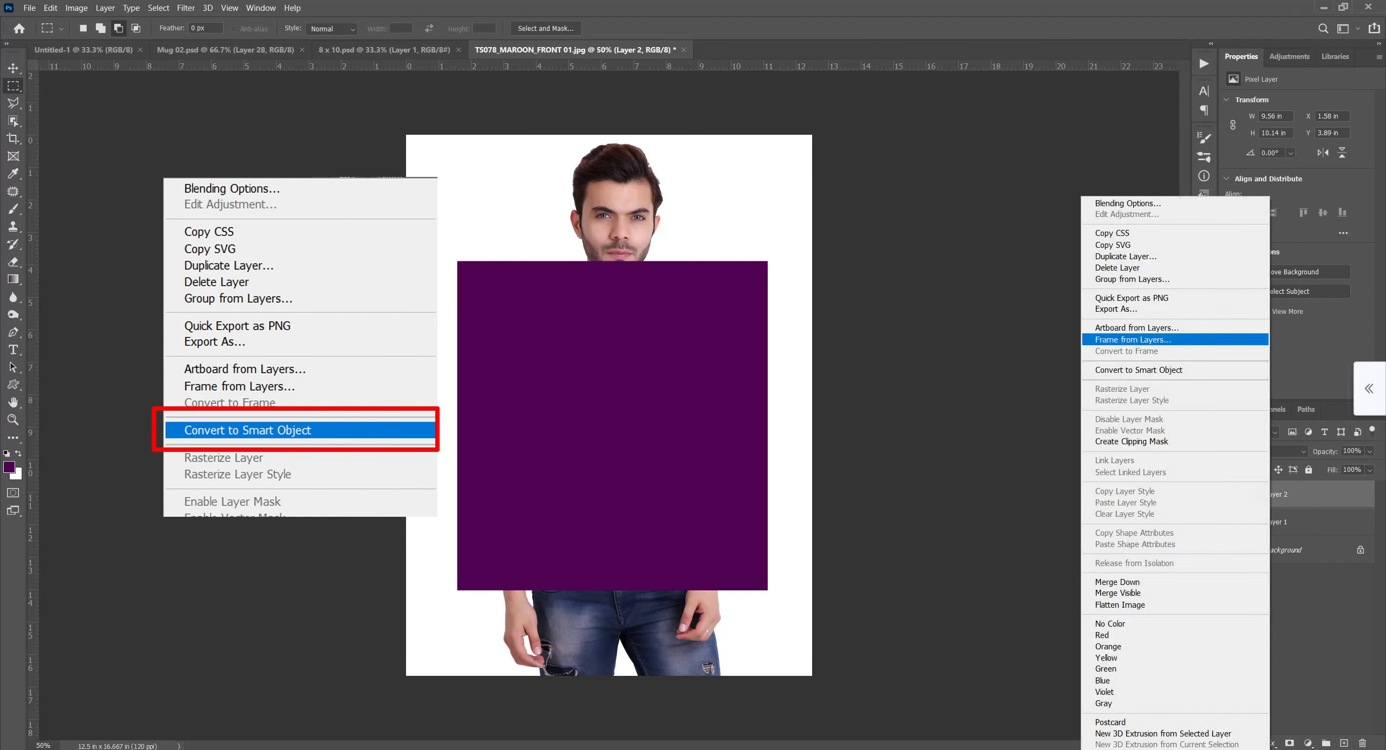
pyautogui.click(1158, 370)
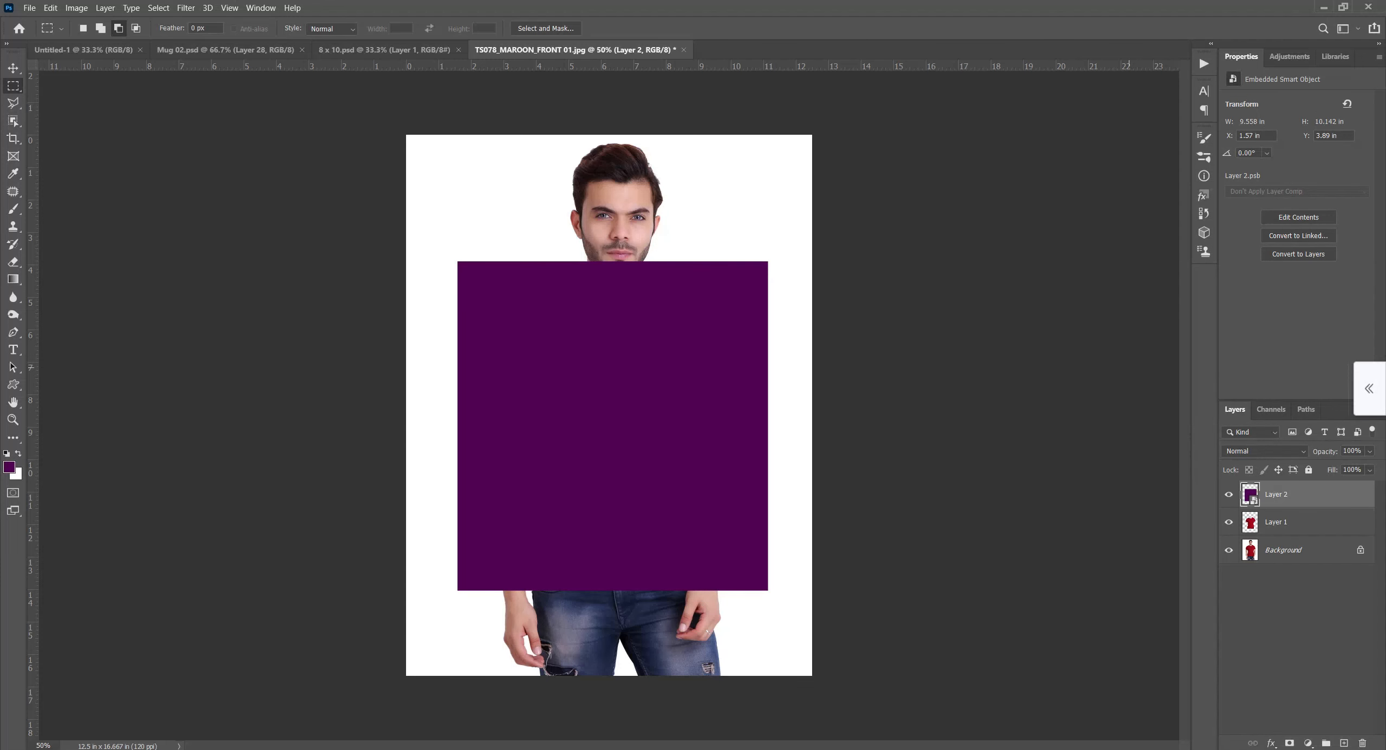
pyautogui.doubleClick(1250, 494)
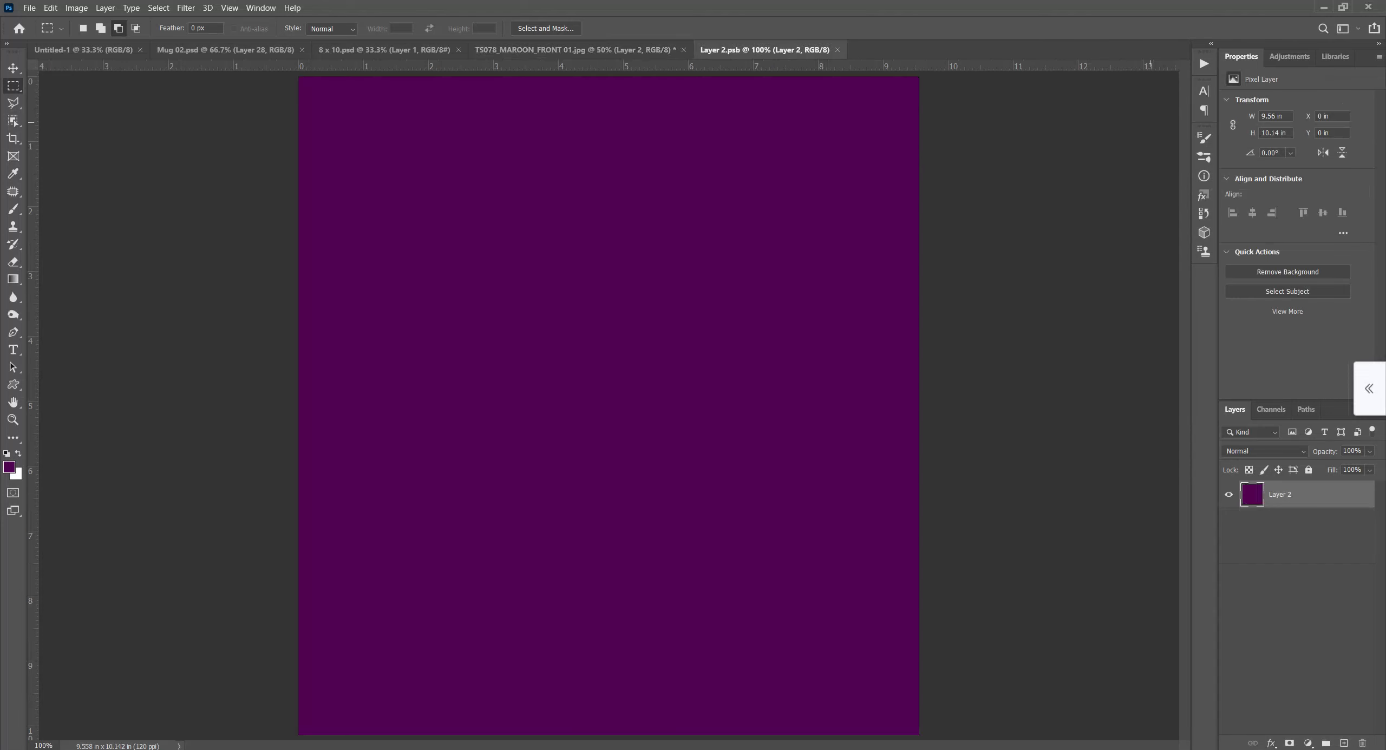
pyautogui.hotkey('ctrl', 'w')
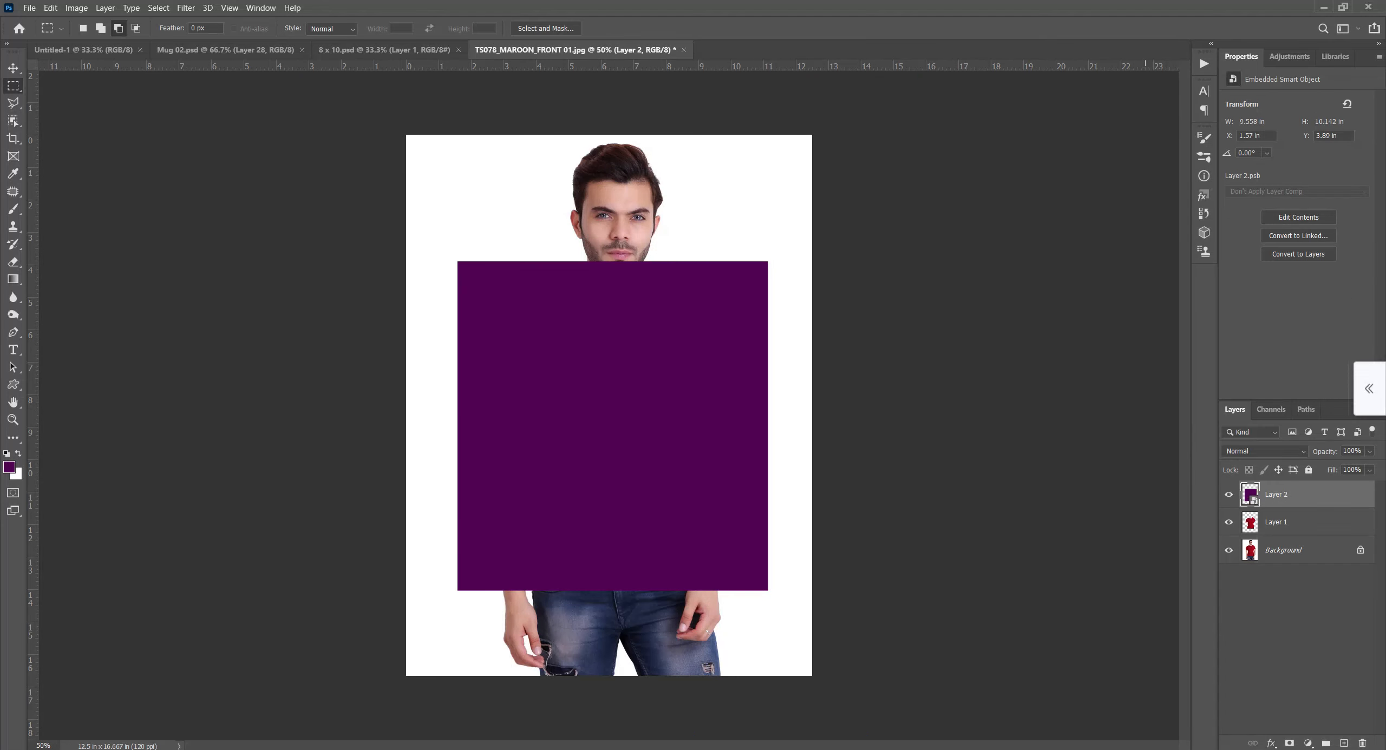
# Step: Clip the purple Smart Object to the isolated shirt layer and set its blend mode to Hue
pyautogui.rightClick(1286, 494)
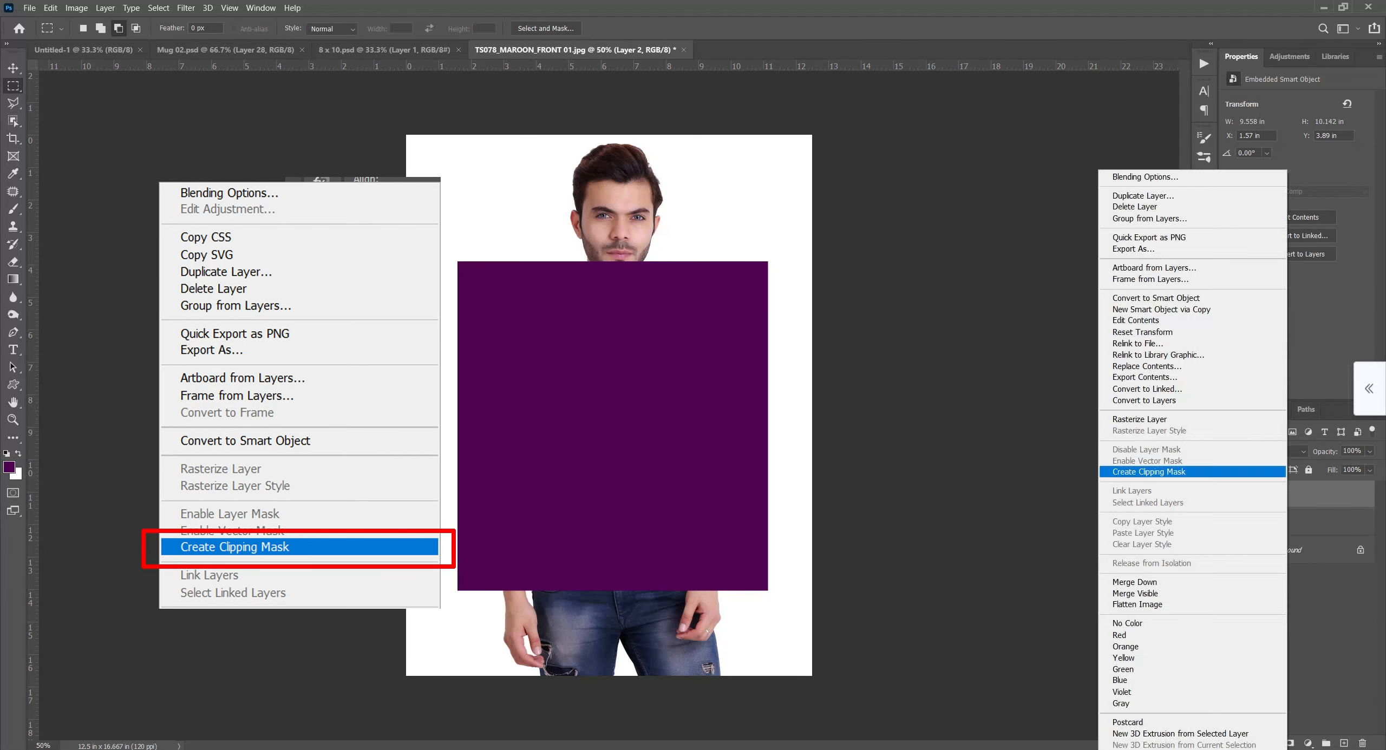
pyautogui.click(1154, 472)
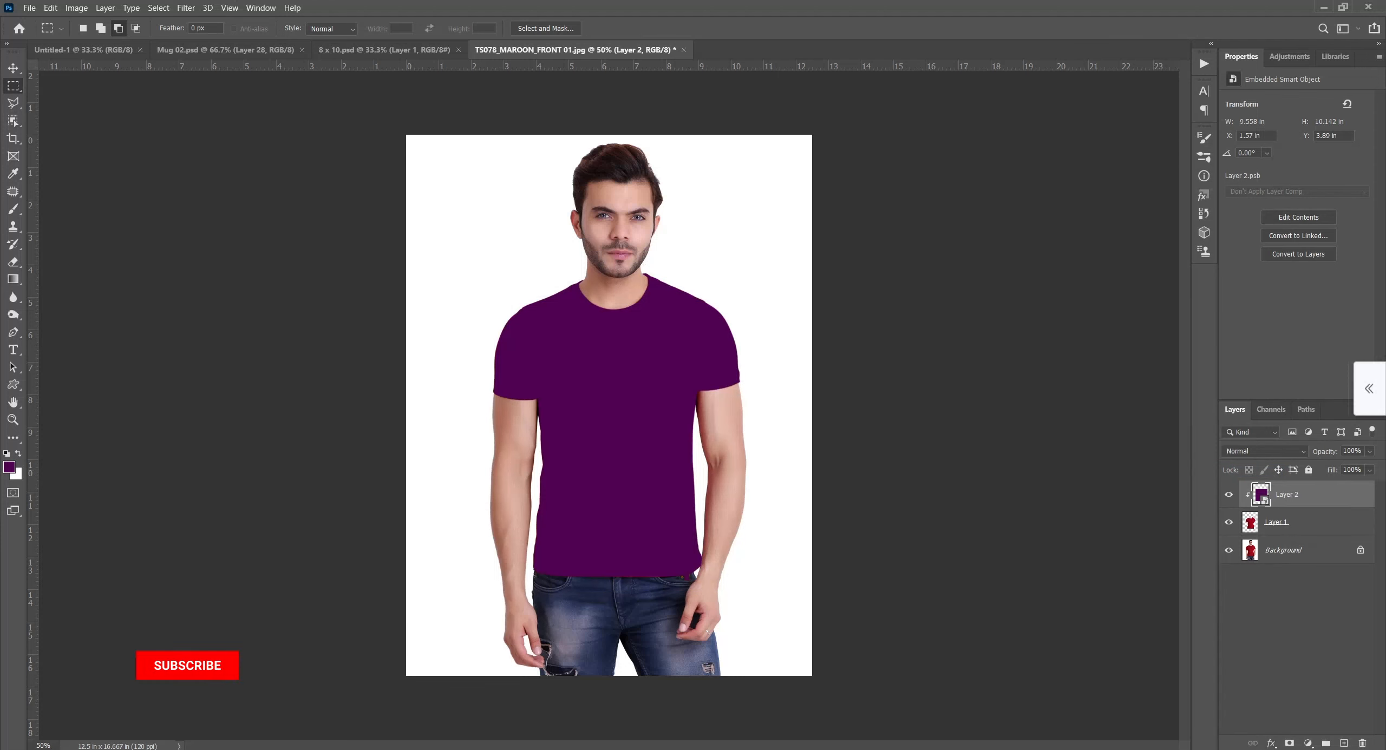
pyautogui.click(1265, 451)
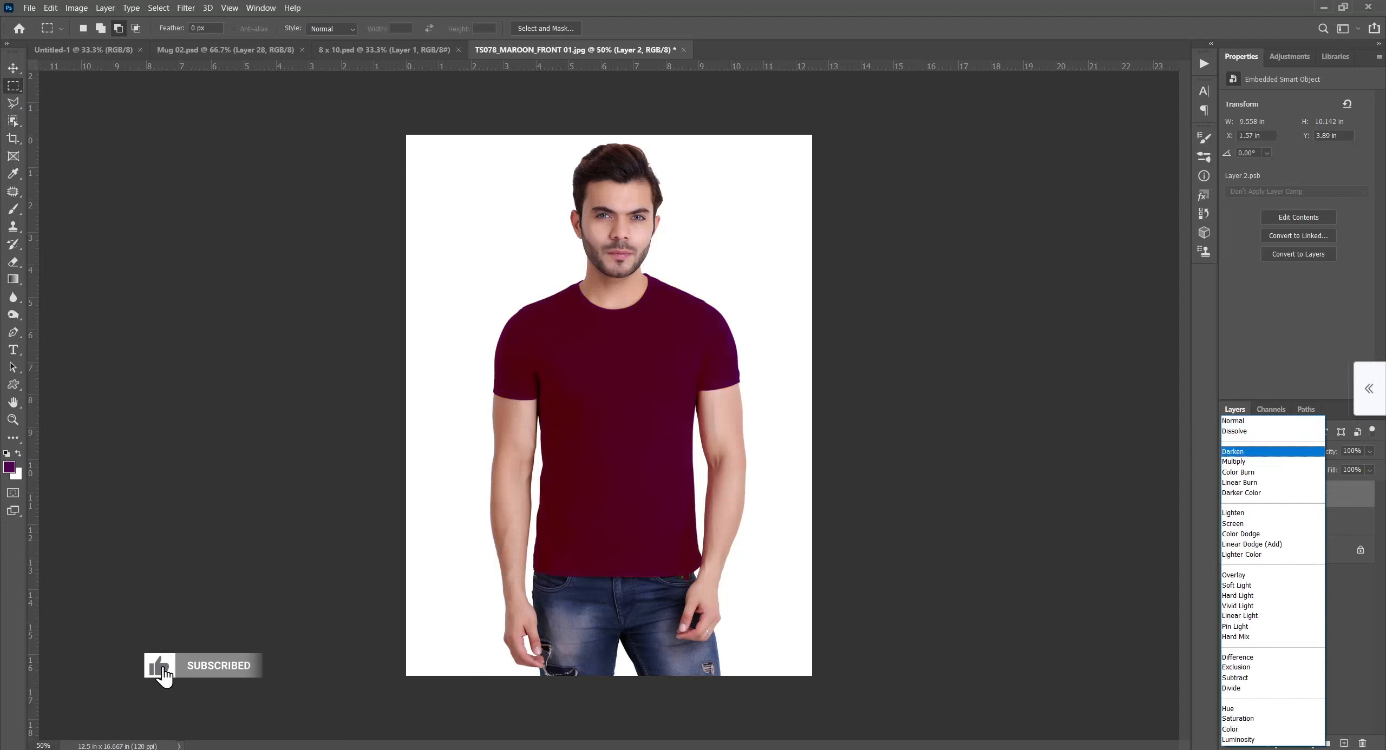
pyautogui.press('Down')
pyautogui.press('Return')
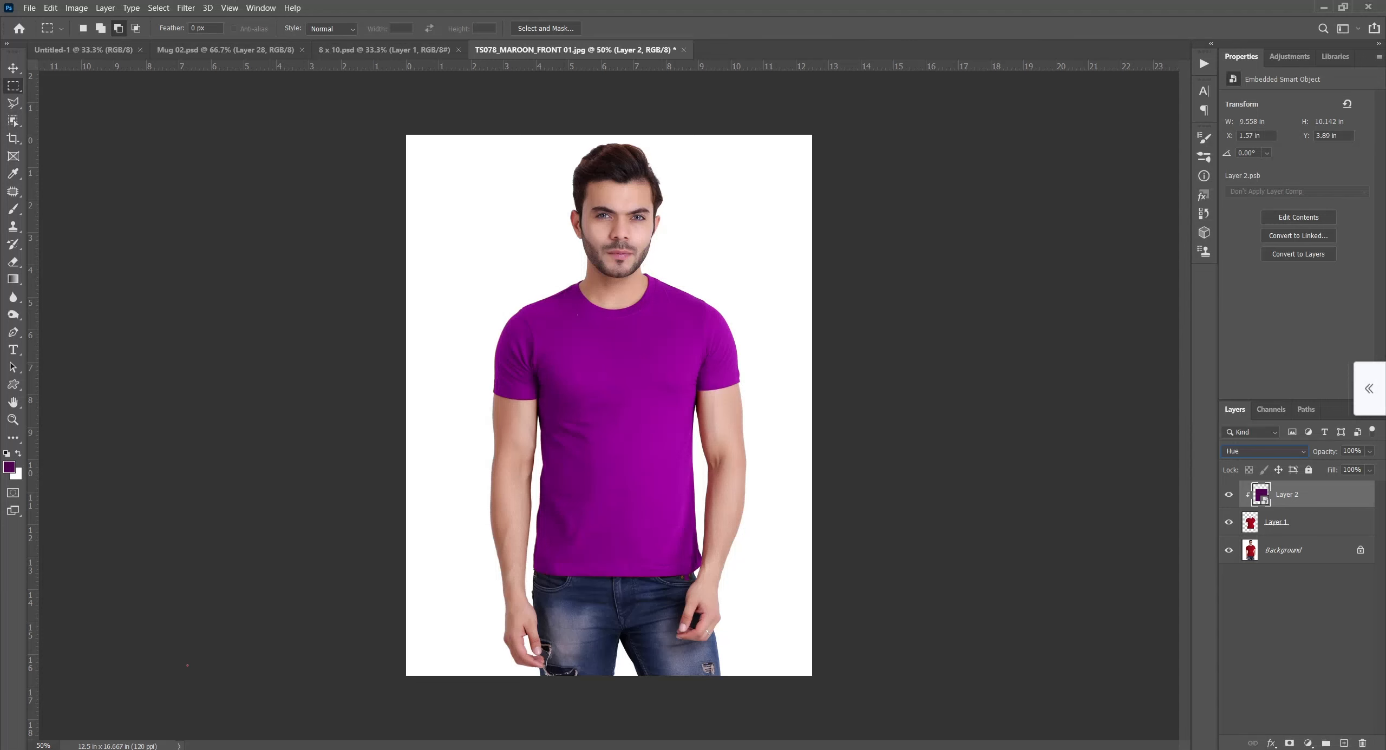
# Step: Examine the recolored shirt up close, checking the fabric folds, sleeves and collar
pyautogui.hotkey('ctrl', '+')
pyautogui.hotkey('ctrl', '+')
pyautogui.hotkey('ctrl', '+')
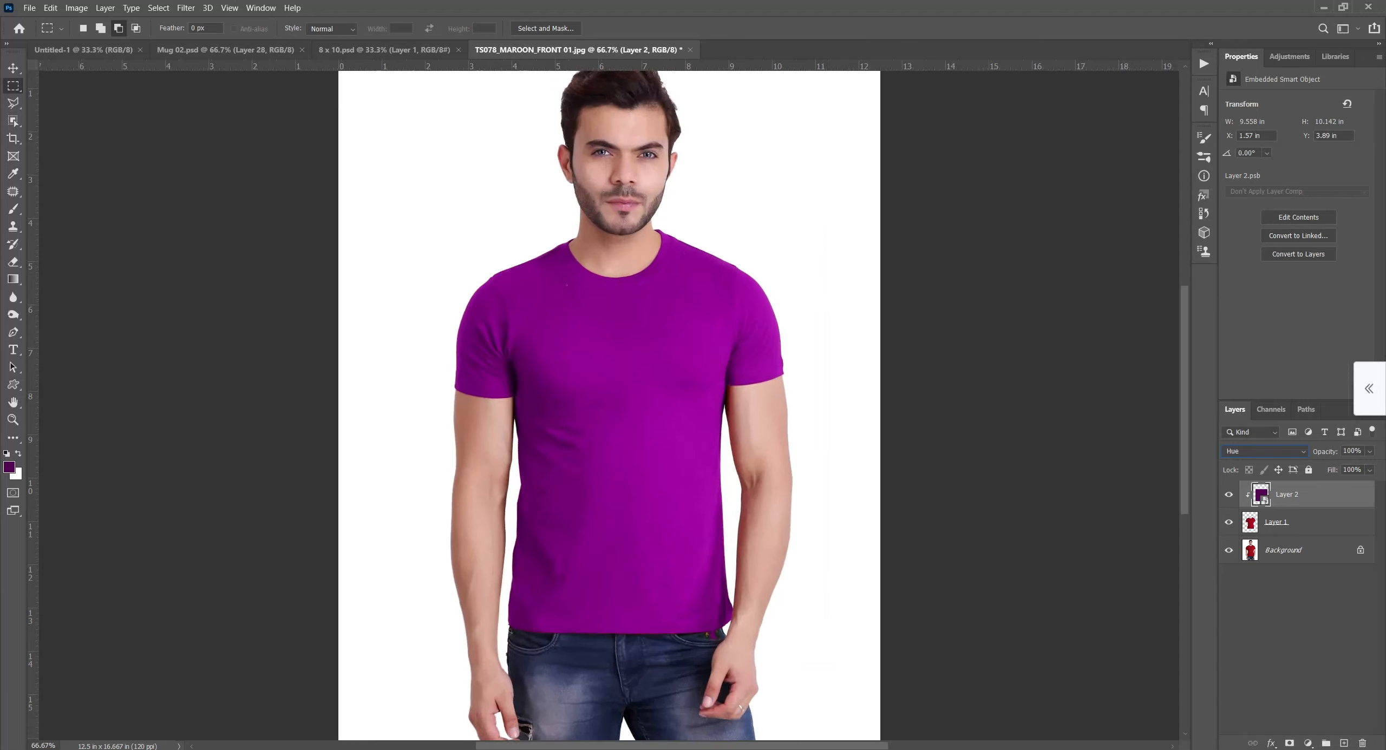
pyautogui.scroll(-10, 608, 405)
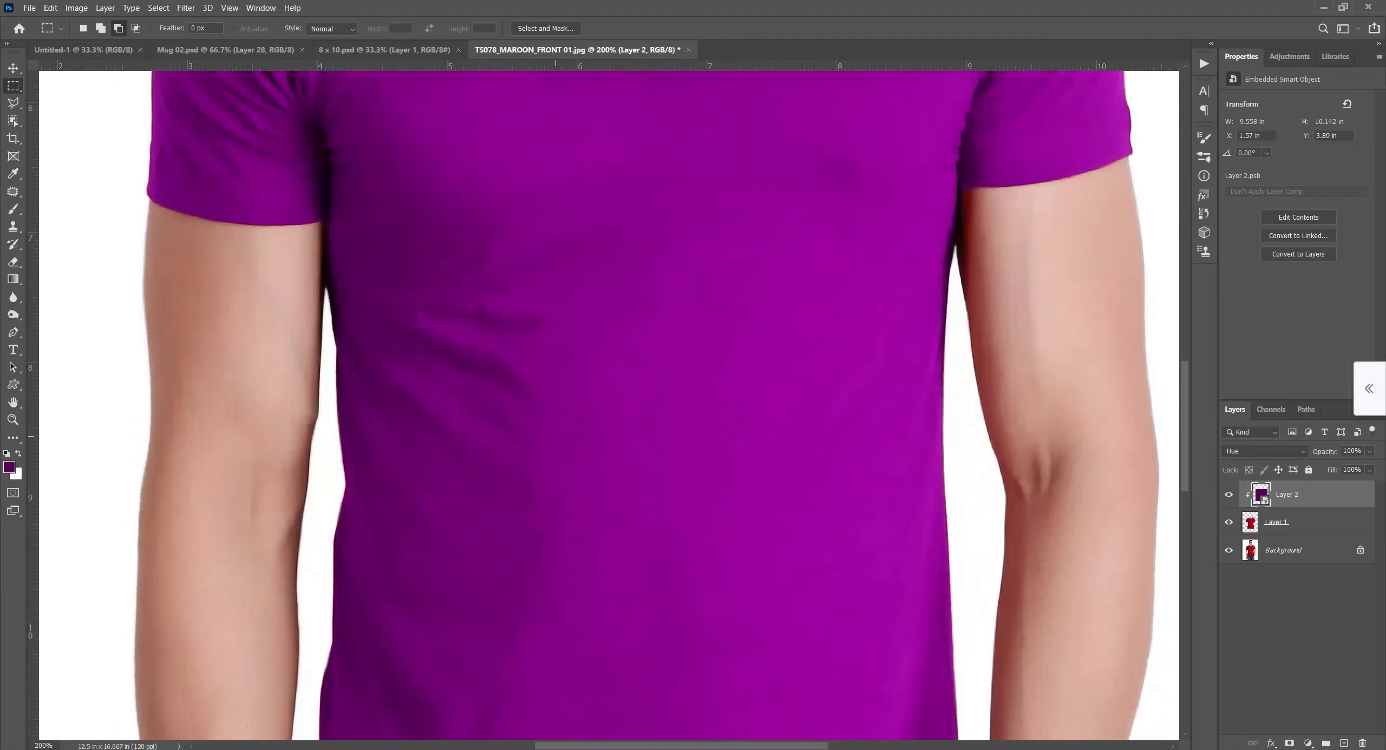
pyautogui.scroll(10, 322, 492)
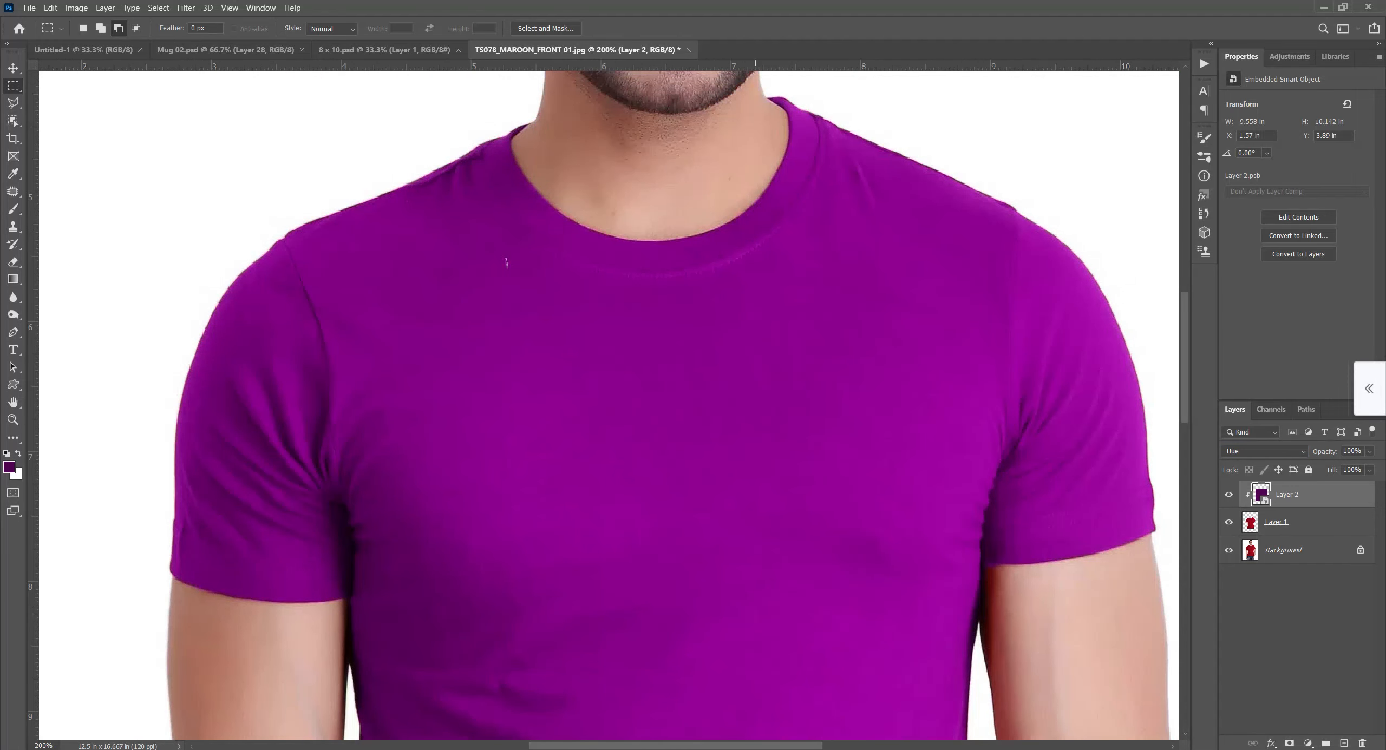
pyautogui.hotkey('ctrl', '-')
pyautogui.hotkey('ctrl', '-')
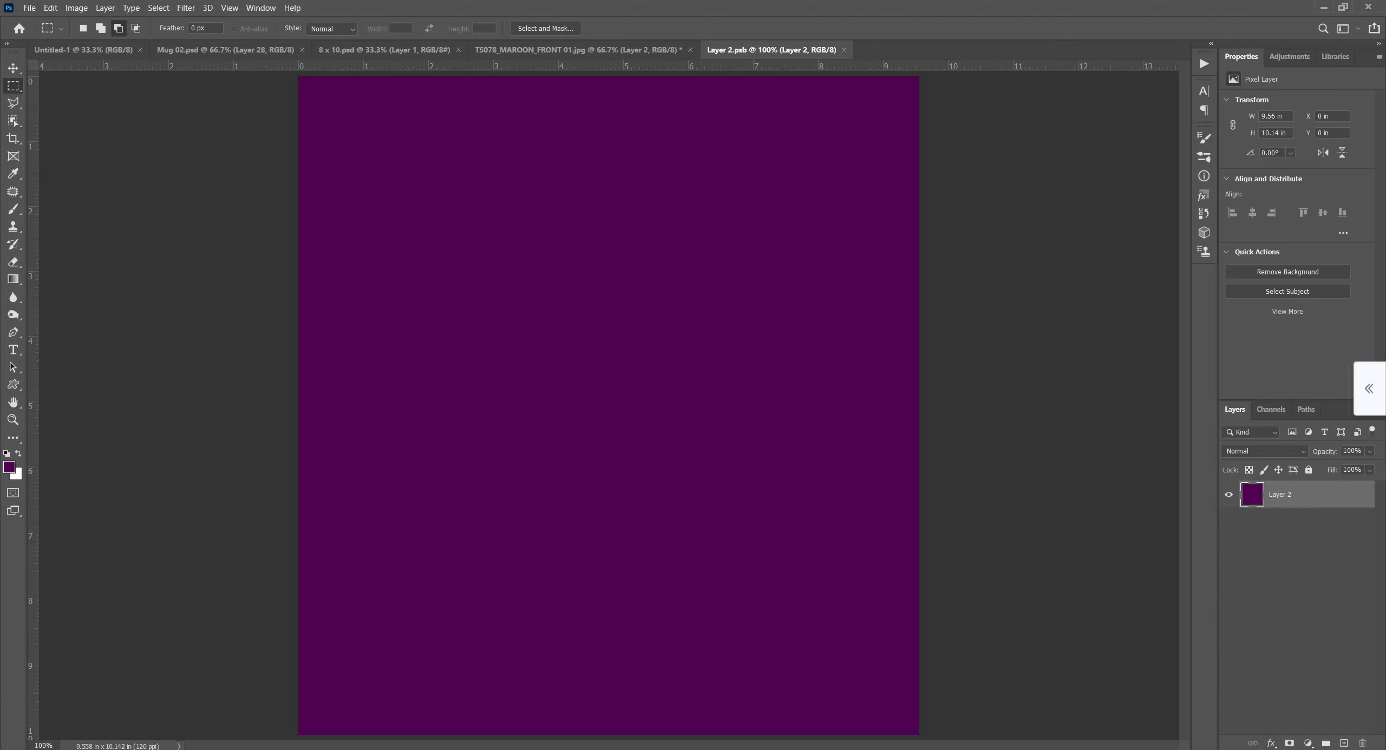
# Step: Fill the Smart Object's contents with a dark green foreground color, then save and close them to update the shirt
pyautogui.click(10, 466)
pyautogui.moveTo(1042, 444); pyautogui.dragTo(1041, 436)
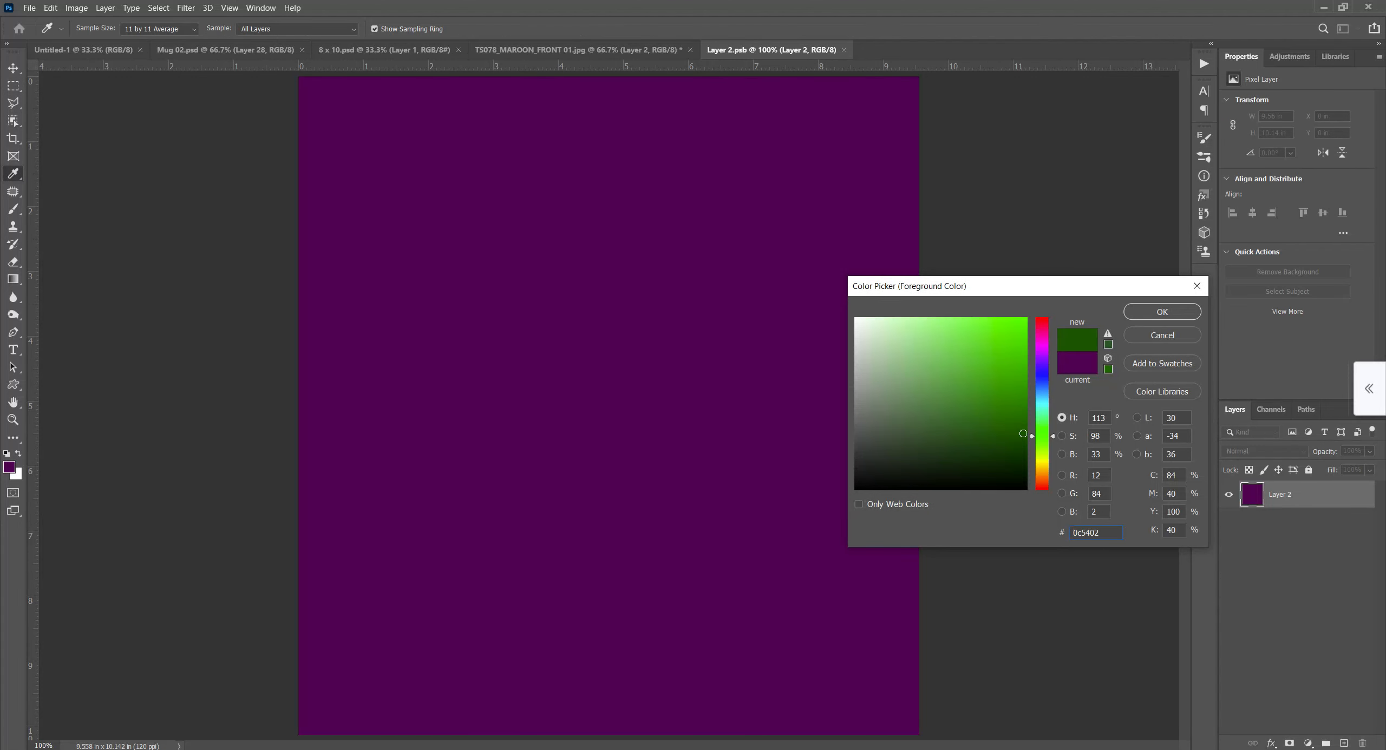
pyautogui.press('Return')
pyautogui.press('m')
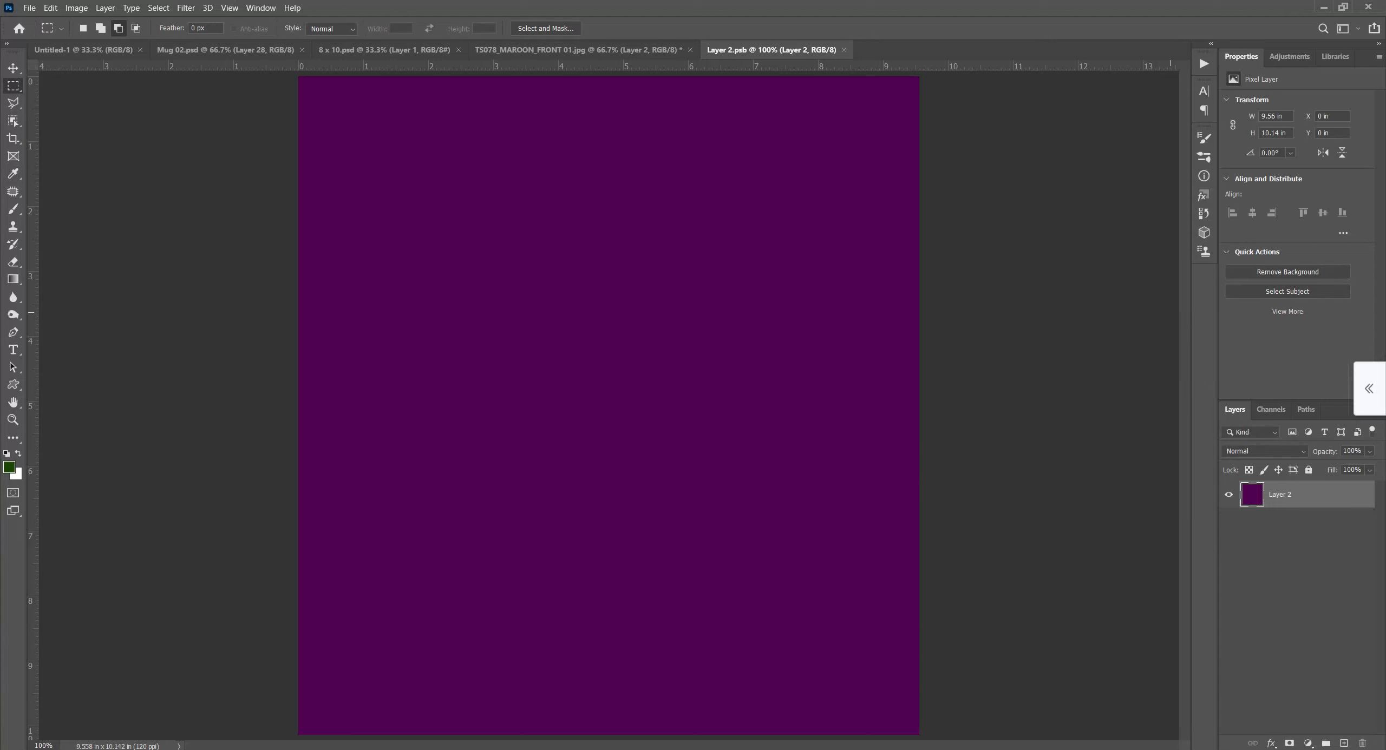
pyautogui.hotkey('shift', 'BackSpace')
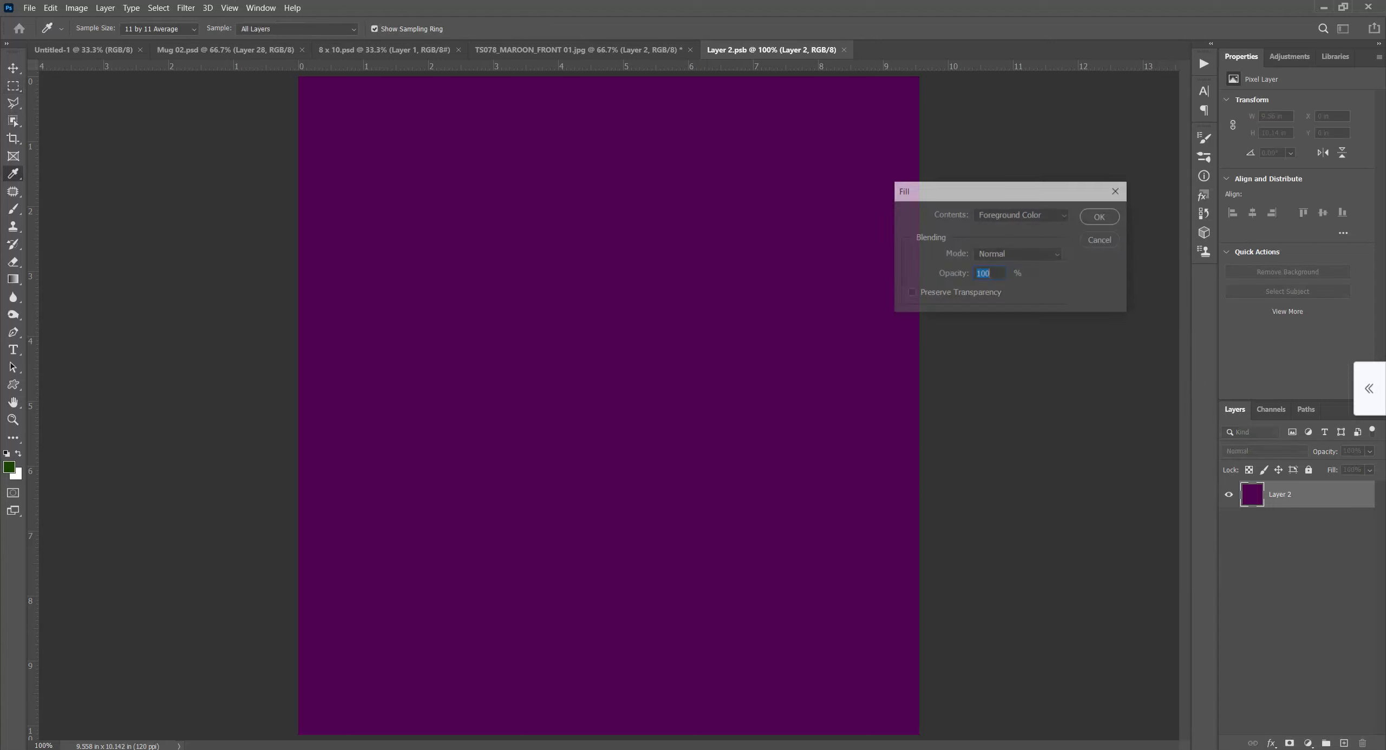
pyautogui.press('Return')
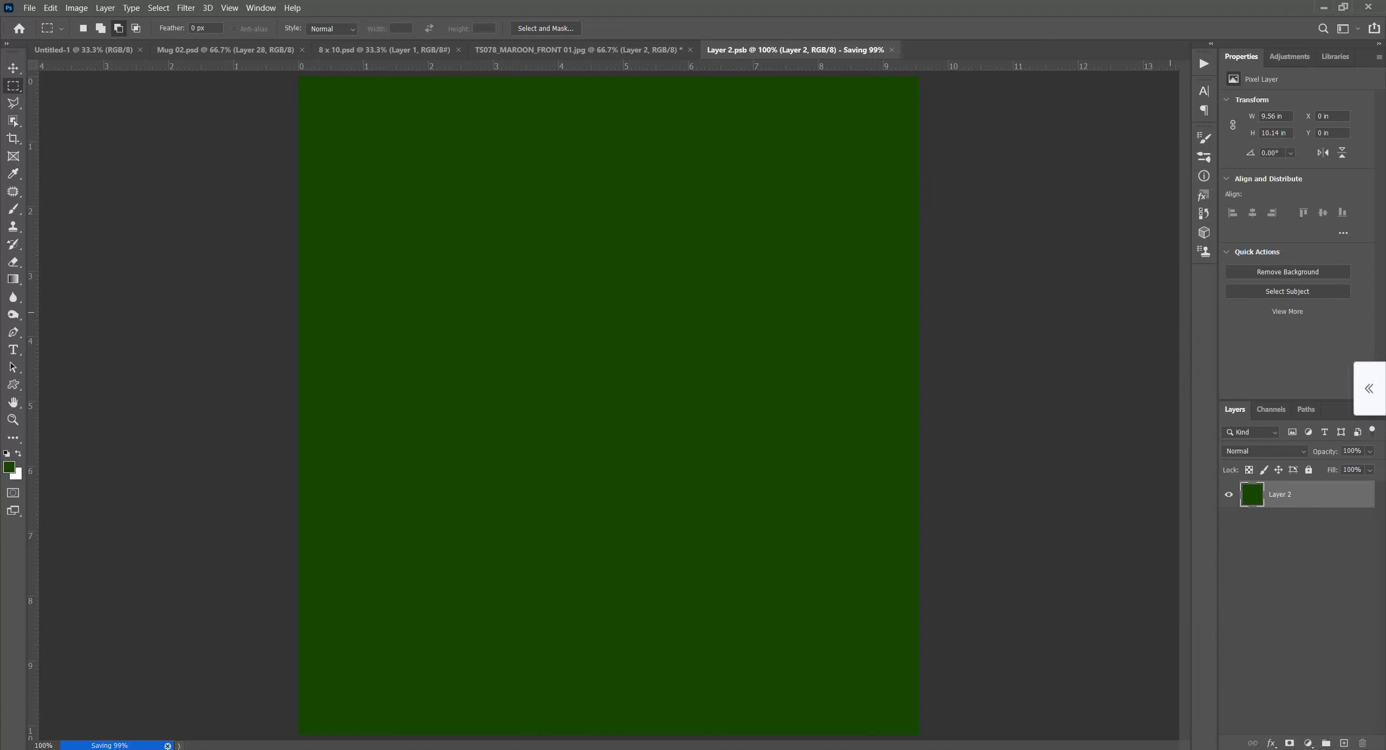
pyautogui.hotkey('ctrl', 'w')
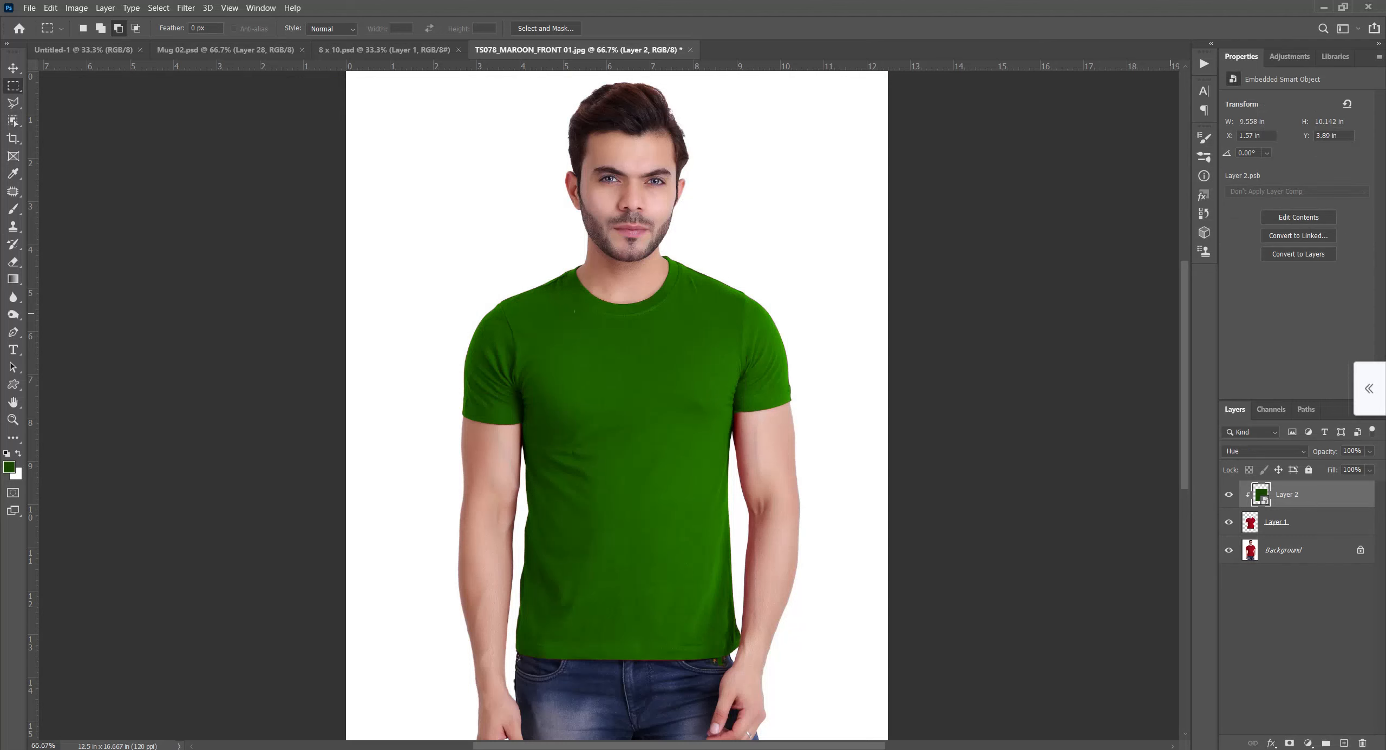
# Step: Refill the Smart Object's contents with a dark blue foreground color, then save and close them
pyautogui.hotkey('ctrl', '-')
pyautogui.hotkey('ctrl', '+')
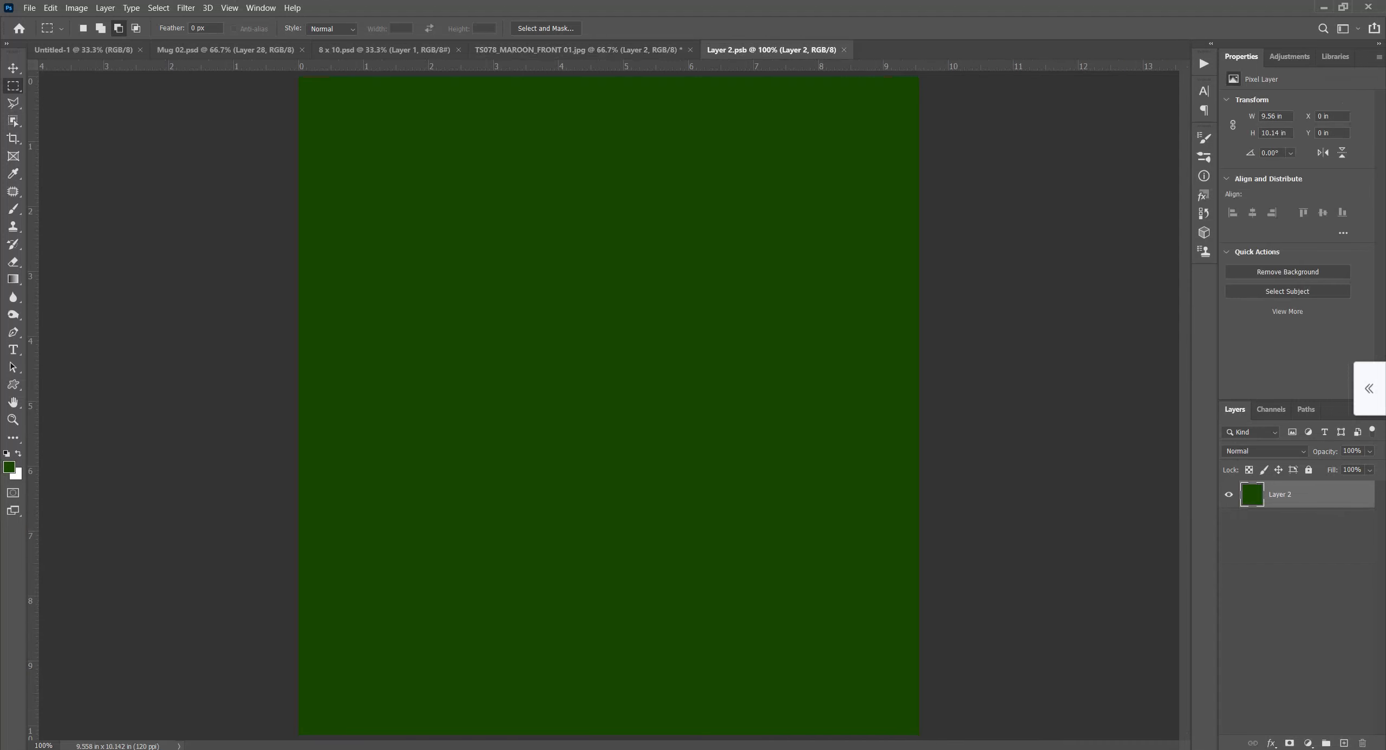
pyautogui.click(9, 466)
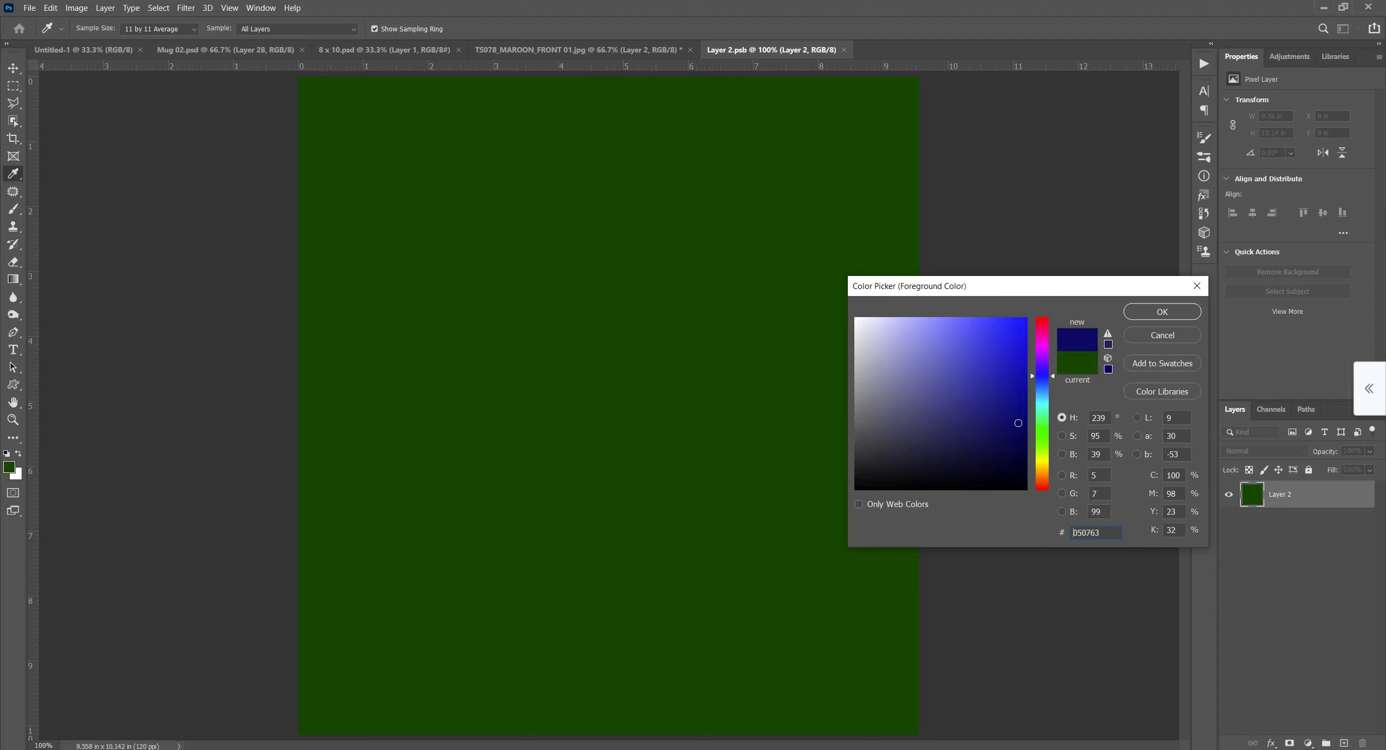
pyautogui.press('Return')
pyautogui.hotkey('shift', 'F5')
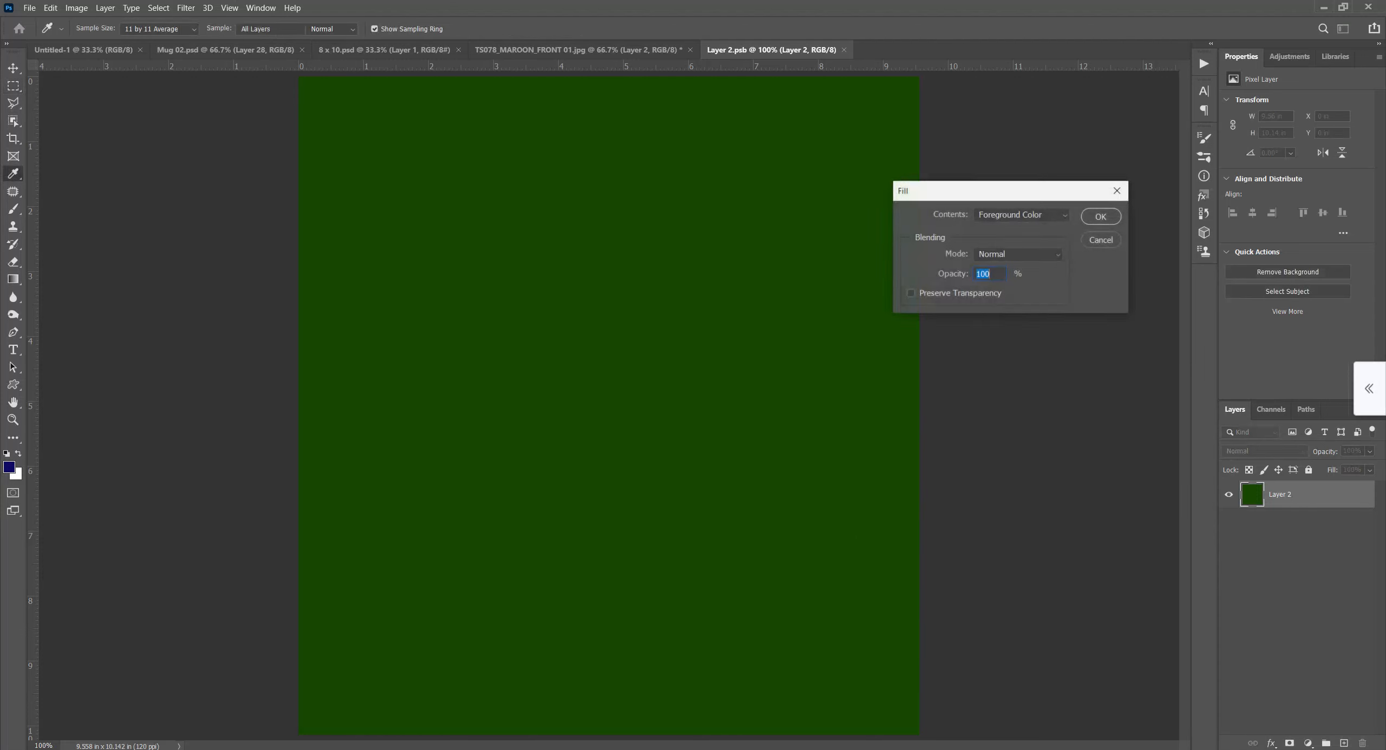
pyautogui.press('Return')
pyautogui.hotkey('ctrl', 's')
pyautogui.hotkey('ctrl', 'w')
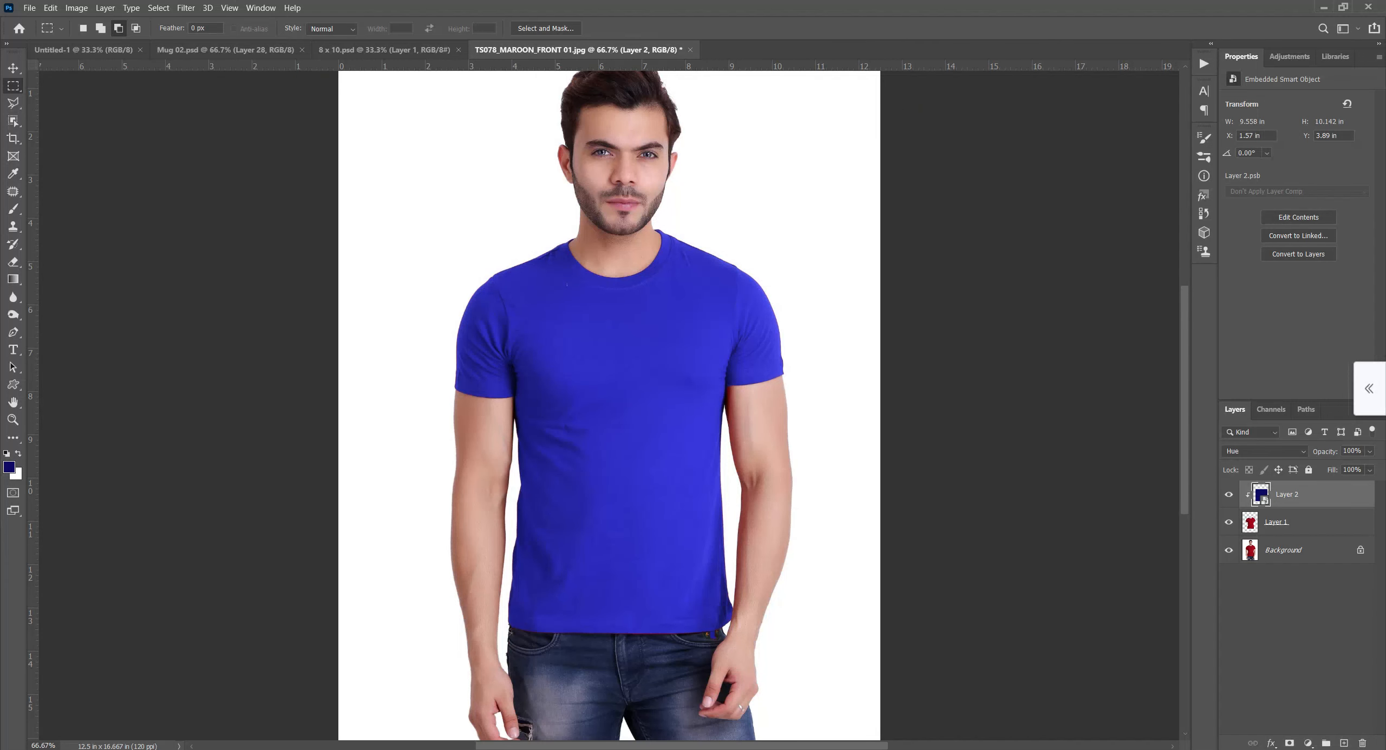
pyautogui.hotkey('ctrl', '-')
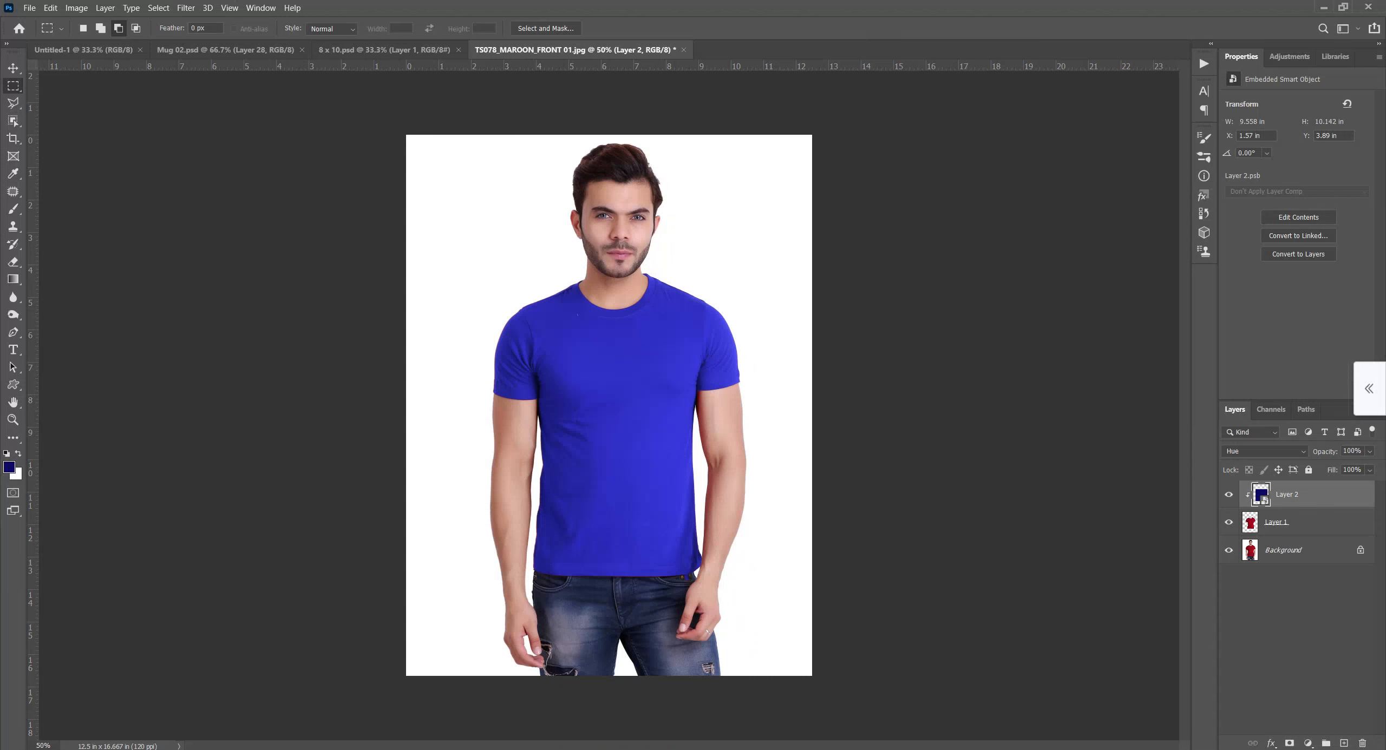
pyautogui.hotkey('ctrl', '+')
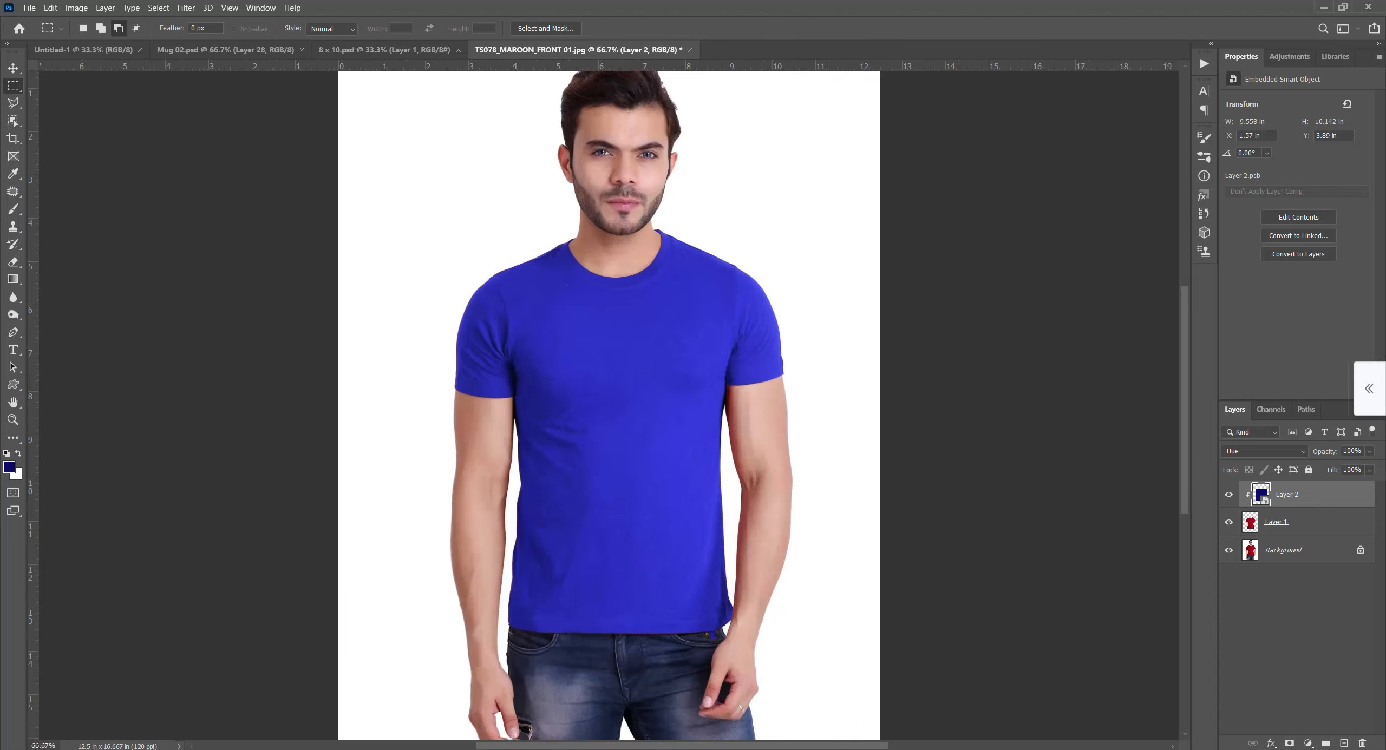
pyautogui.hotkey('ctrl', '-')
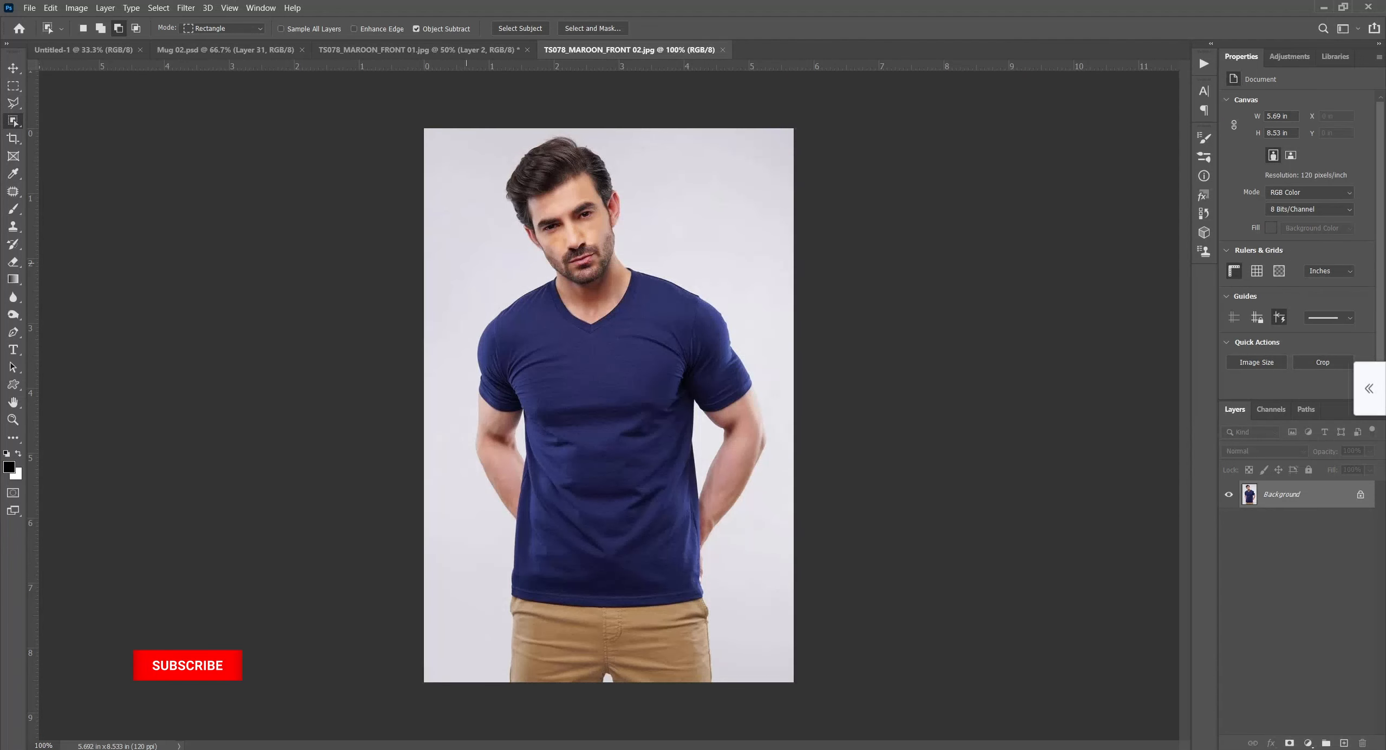
# Step: Select the navy V-neck shirt with Object Selection and trim the excess beneath the left-hand sleeve with the Polygonal Lasso
pyautogui.moveTo(801, 573); pyautogui.dragTo(794, 608)
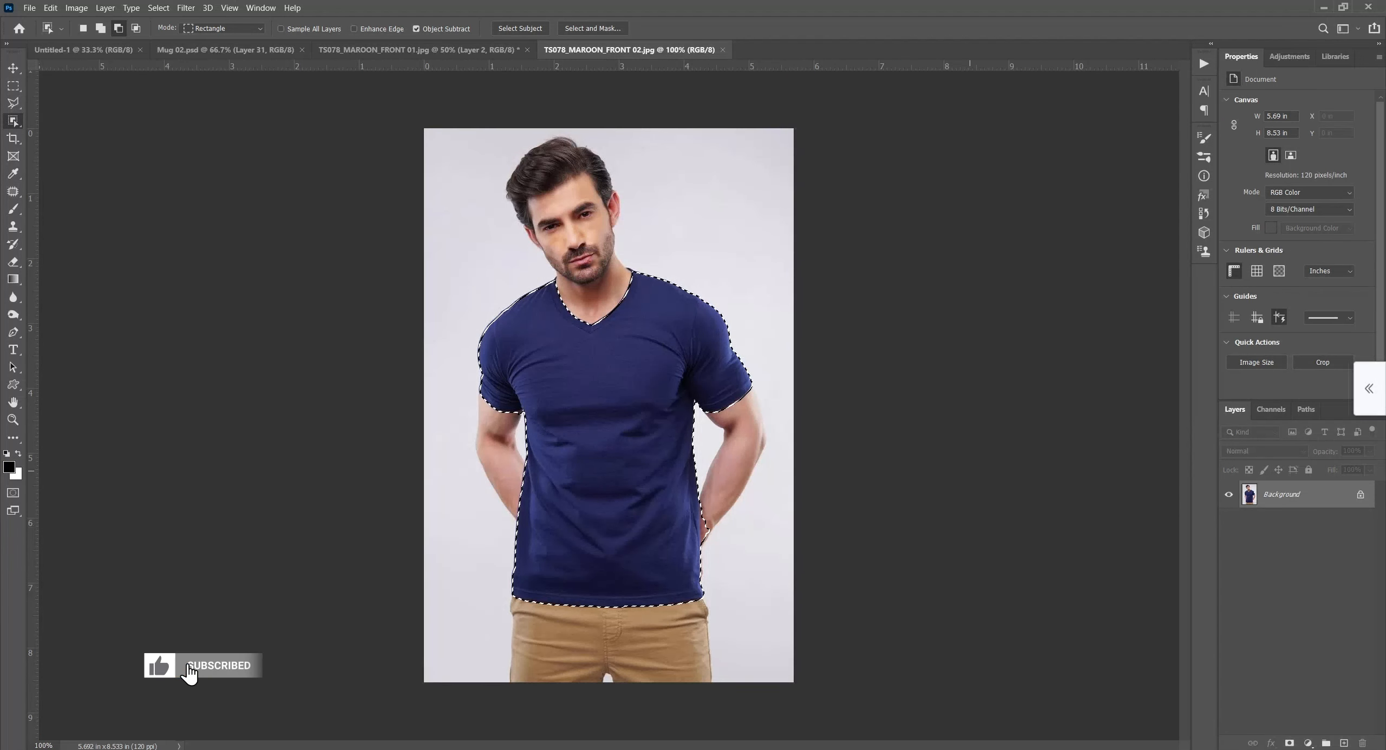
pyautogui.hotkey('ctrl', '+')
pyautogui.hotkey('ctrl', '+')
pyautogui.hotkey('ctrl', '+')
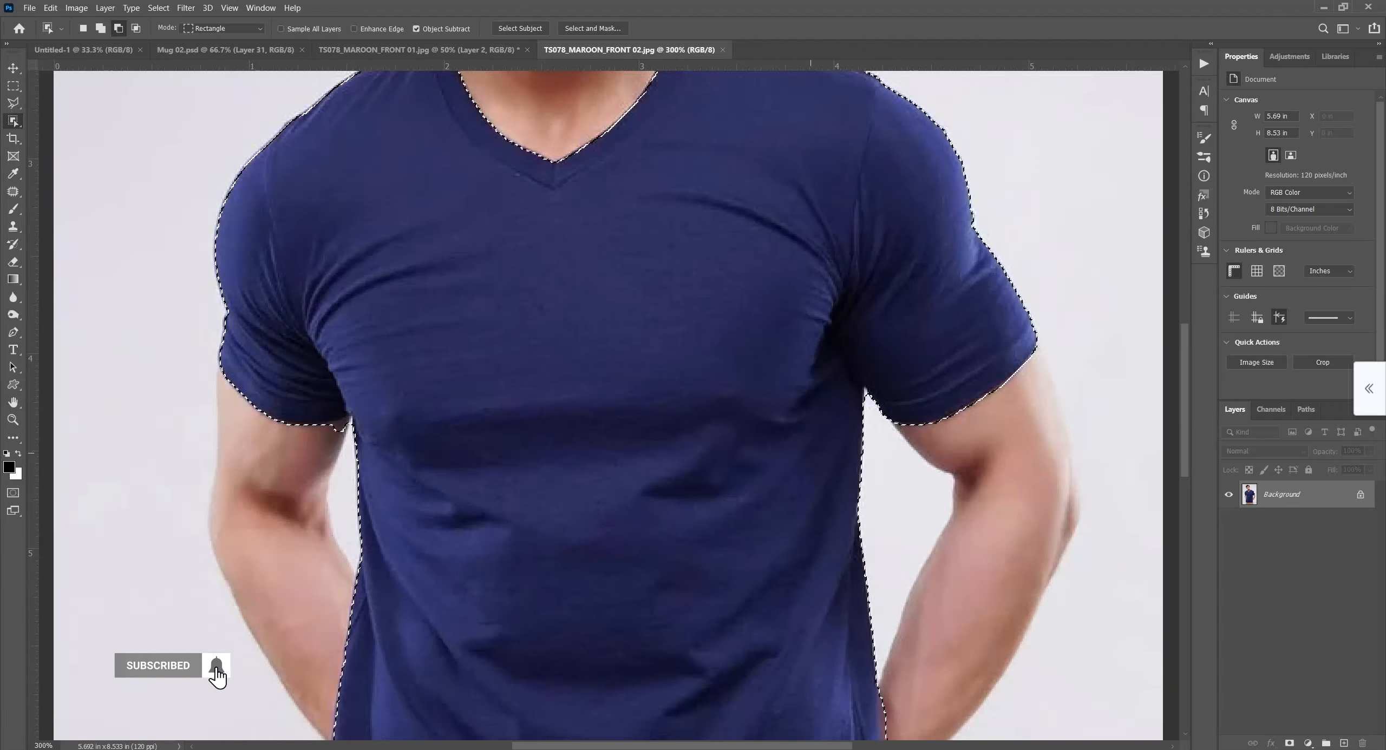
pyautogui.hotkey('ctrl', '+')
pyautogui.hscroll(-5, 459, 364)
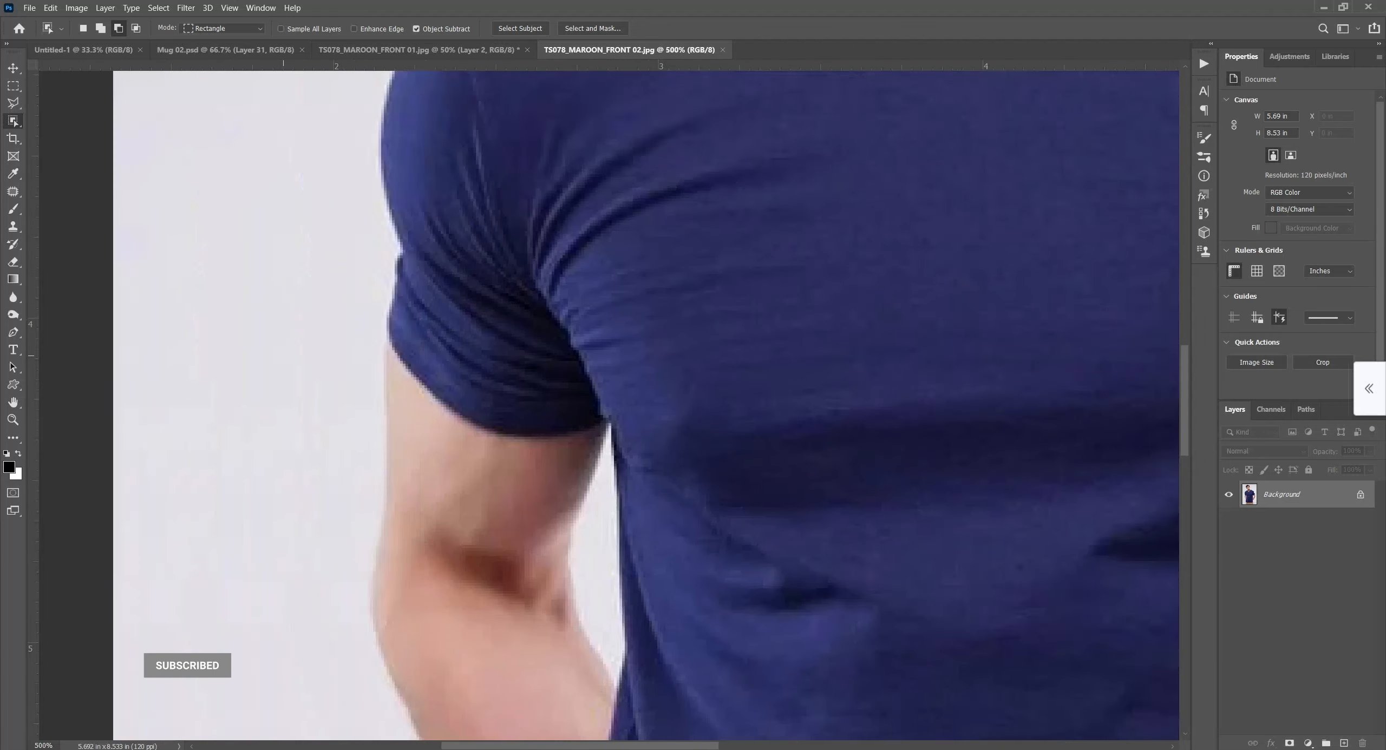
pyautogui.press('l')
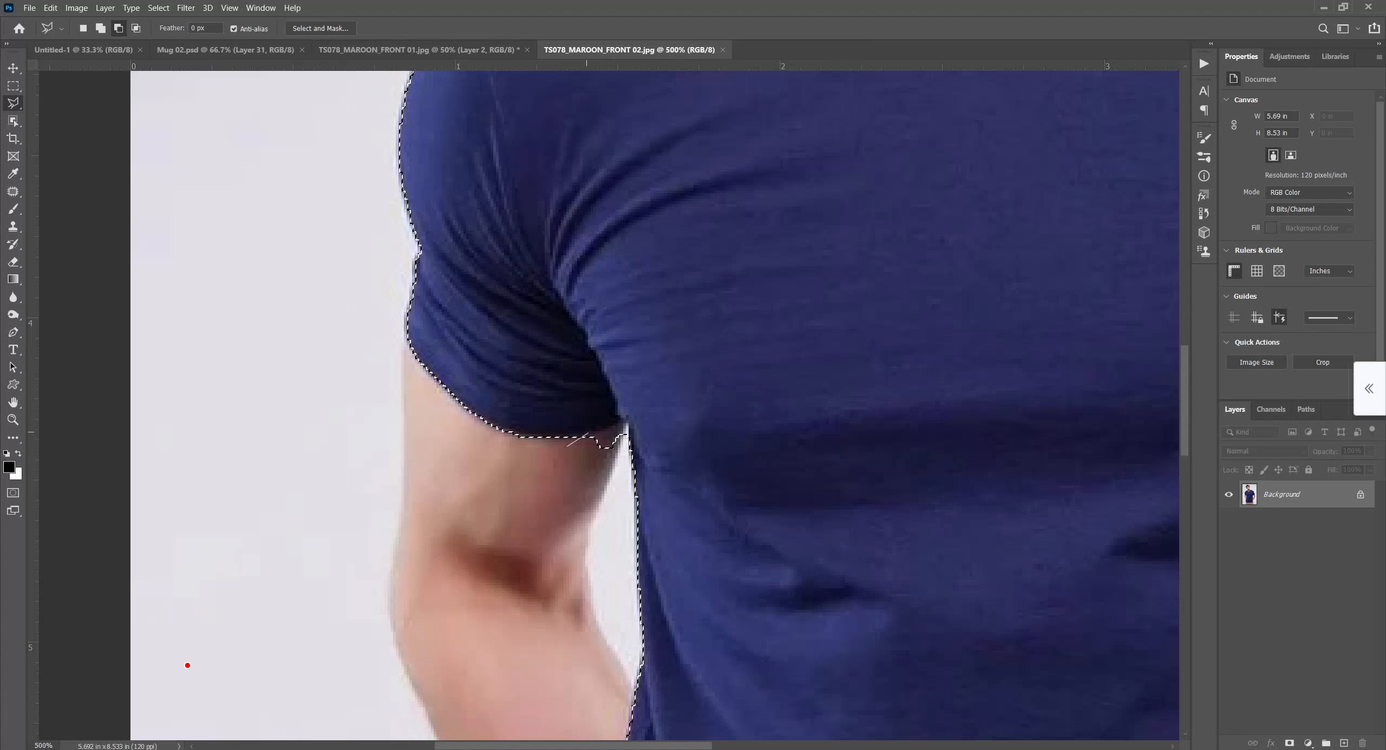
pyautogui.click(629, 422)
pyautogui.click(629, 469)
pyautogui.doubleClick(560, 490)
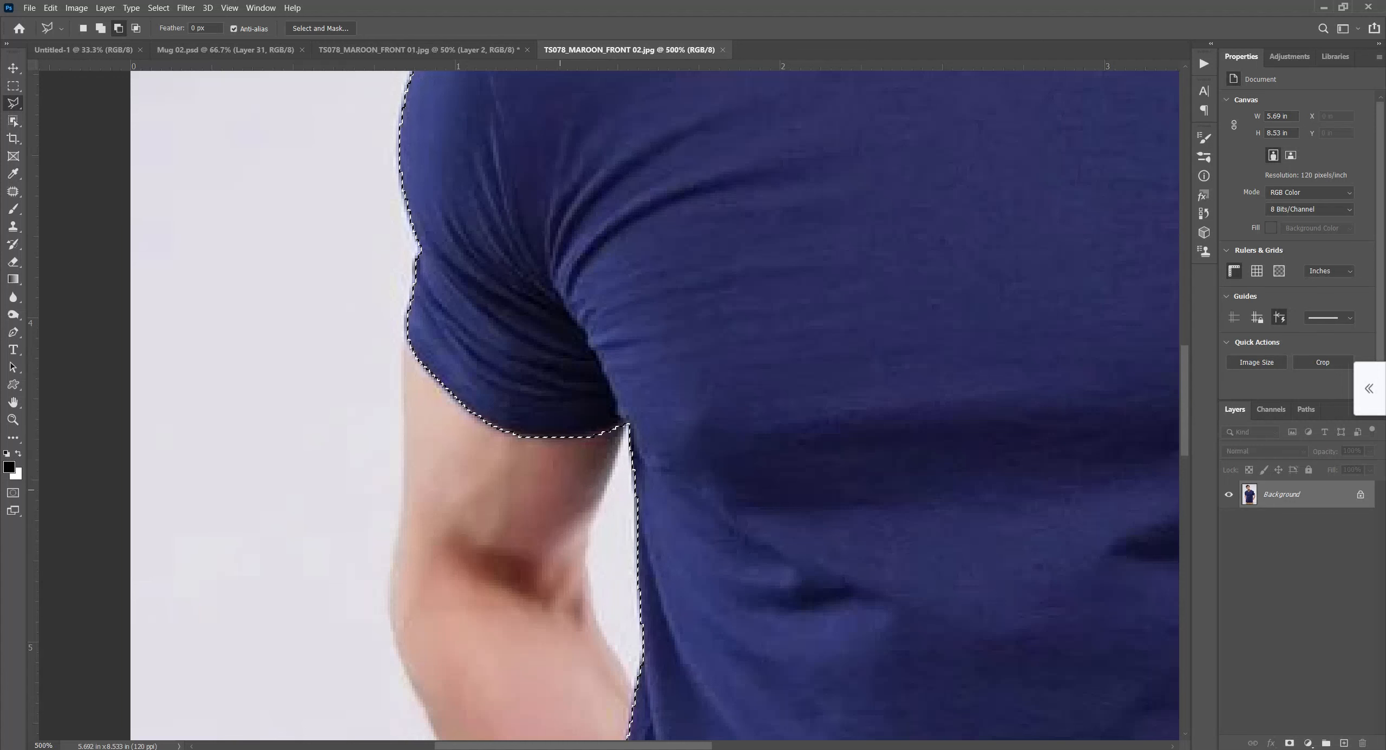
# Step: Clean up the shirt selection's remaining edges with the Polygonal Lasso, adding the missed fabric at both ends of the neckline
pyautogui.moveTo(670, 577); pyautogui.dragTo(492, 108)
pyautogui.moveTo(670, 541); pyautogui.dragTo(670, 184)
pyautogui.moveTo(1163, 292)
pyautogui.mouseDown()
pyautogui.moveTo(773, 381)
pyautogui.moveTo(660, 496)
pyautogui.mouseUp()
pyautogui.moveTo(703, 249); pyautogui.dragTo(670, 508)
pyautogui.click(748, 265)
pyautogui.doubleClick(945, 453)
pyautogui.moveTo(833, 163)
pyautogui.mouseDown()
pyautogui.moveTo(888, 566)
pyautogui.moveTo(906, 462)
pyautogui.moveTo(953, 652)
pyautogui.mouseUp()
pyautogui.moveTo(571, 227); pyautogui.dragTo(883, 491)
pyautogui.press('shift')
pyautogui.click(441, 393)
pyautogui.click(442, 392)
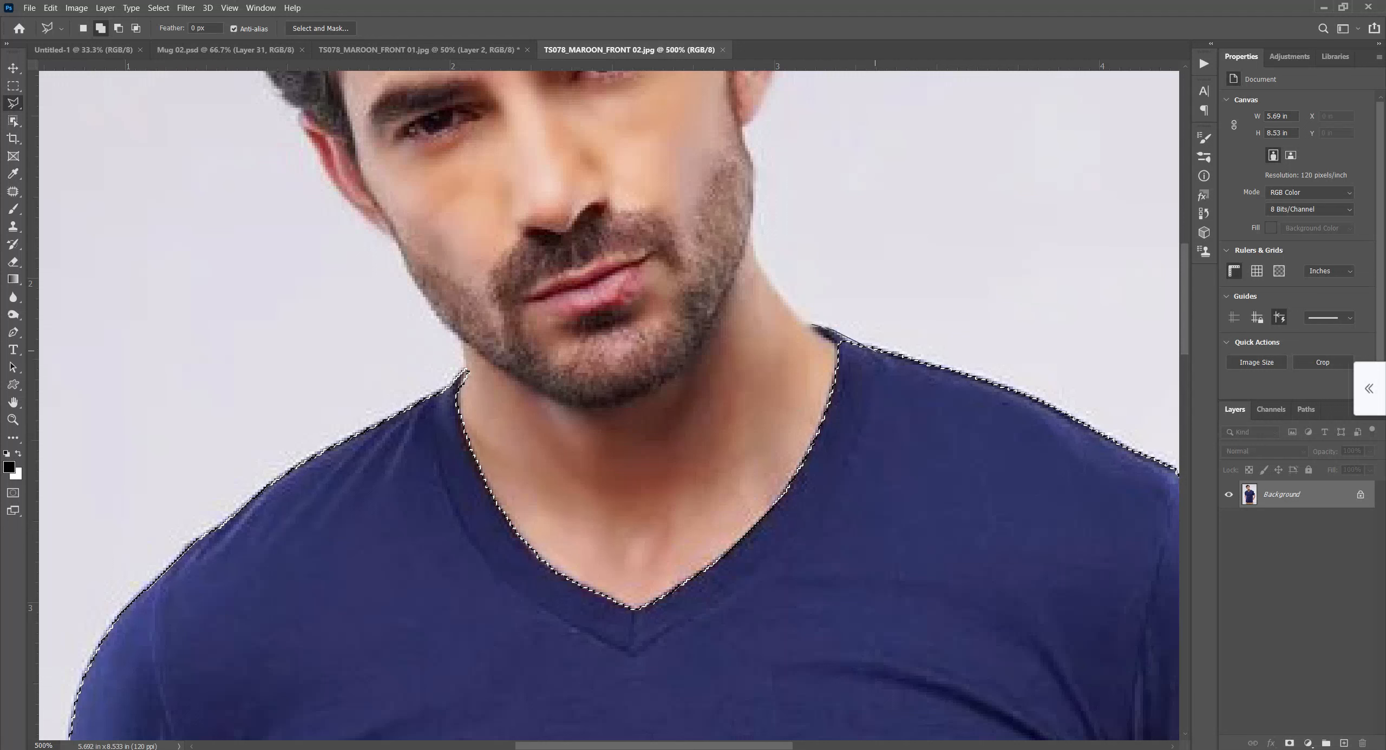
pyautogui.click(824, 338)
pyautogui.click(812, 326)
# Step: Add the missed strip along the shirt's bottom hem to the selection so its edge follows the fabric smoothly
pyautogui.scroll(-12, 504, 575)
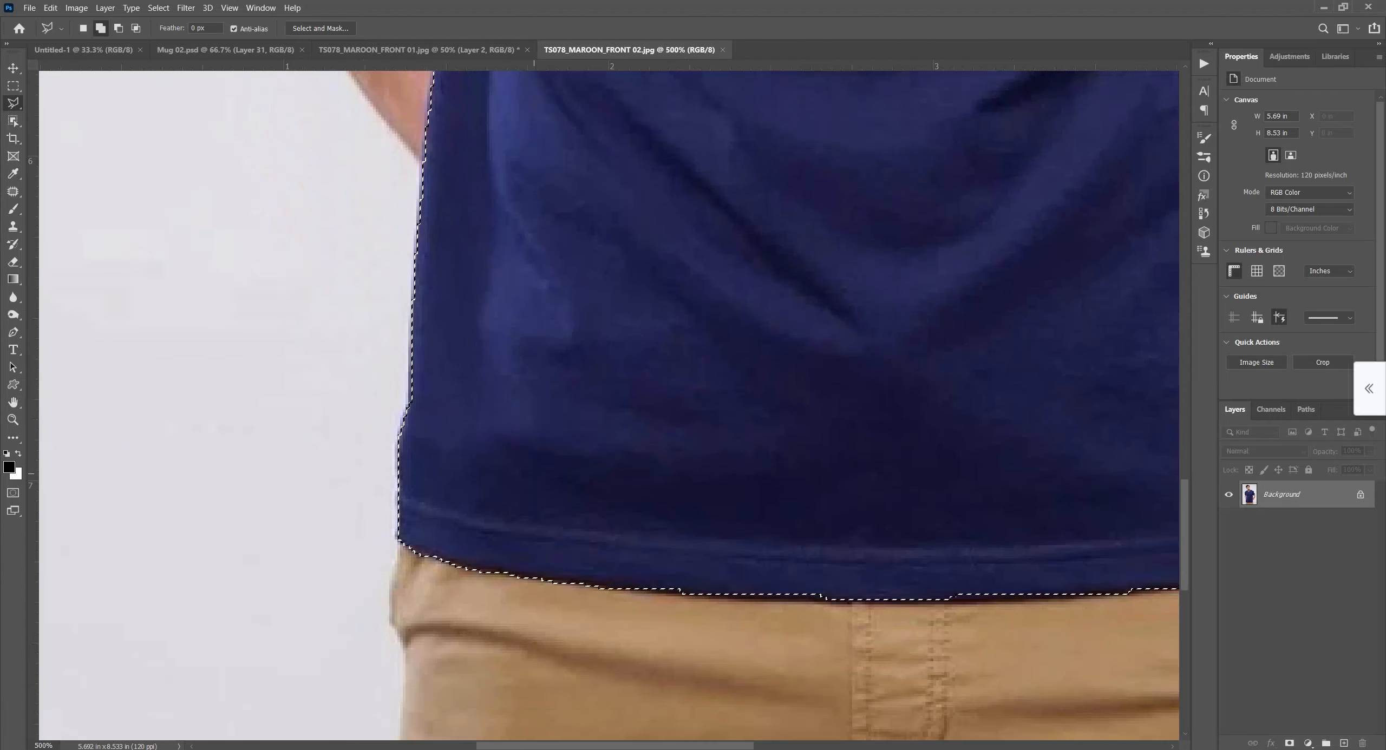
pyautogui.moveTo(533, 474); pyautogui.dragTo(267, 421)
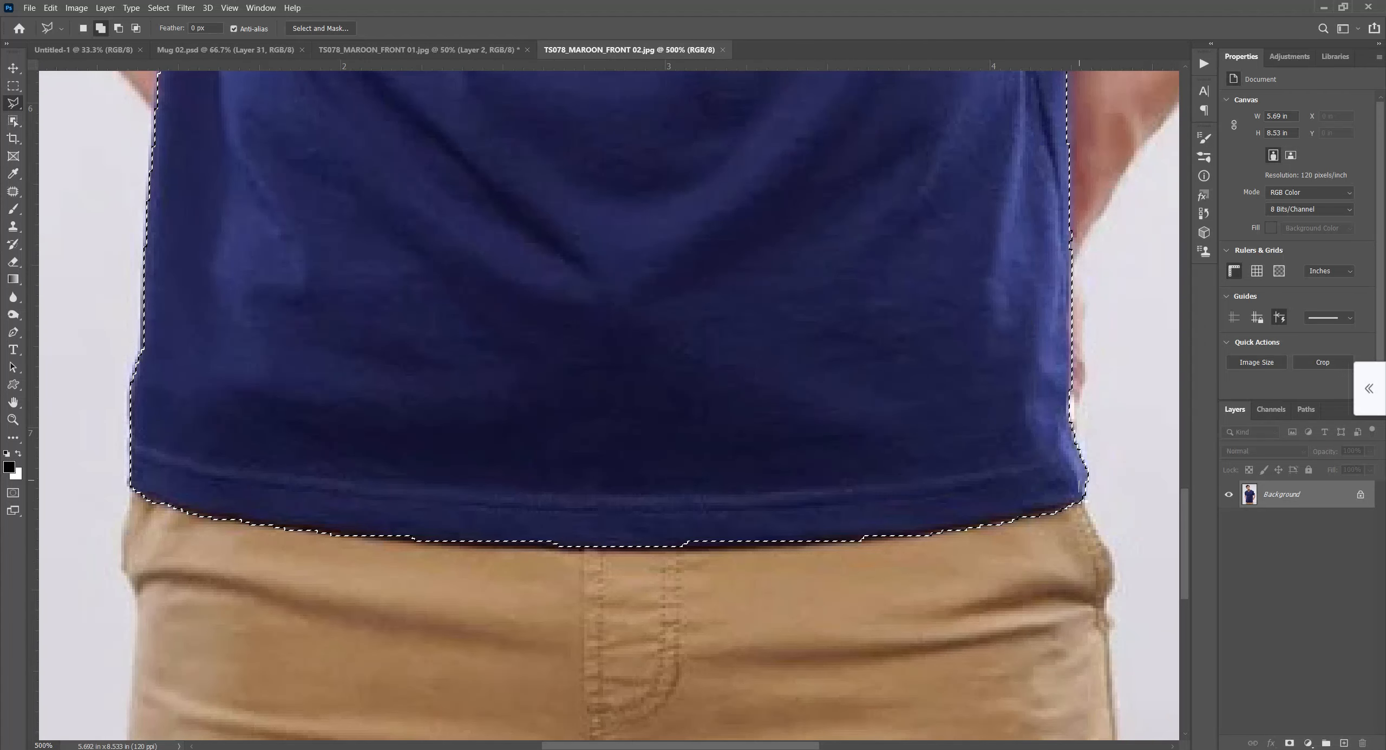
pyautogui.click(1083, 497)
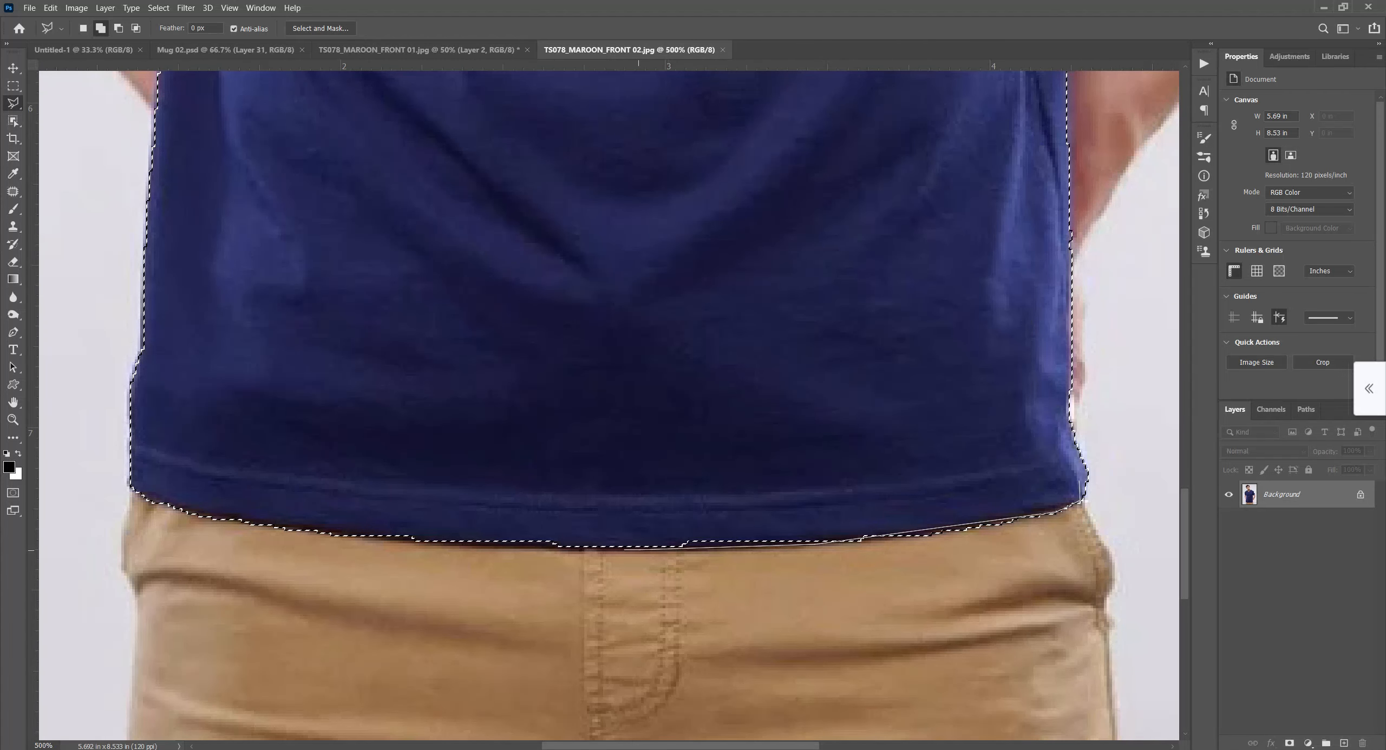
pyautogui.click(463, 546)
pyautogui.click(300, 529)
pyautogui.click(190, 511)
pyautogui.click(143, 495)
pyautogui.click(247, 417)
pyautogui.doubleClick(495, 361)
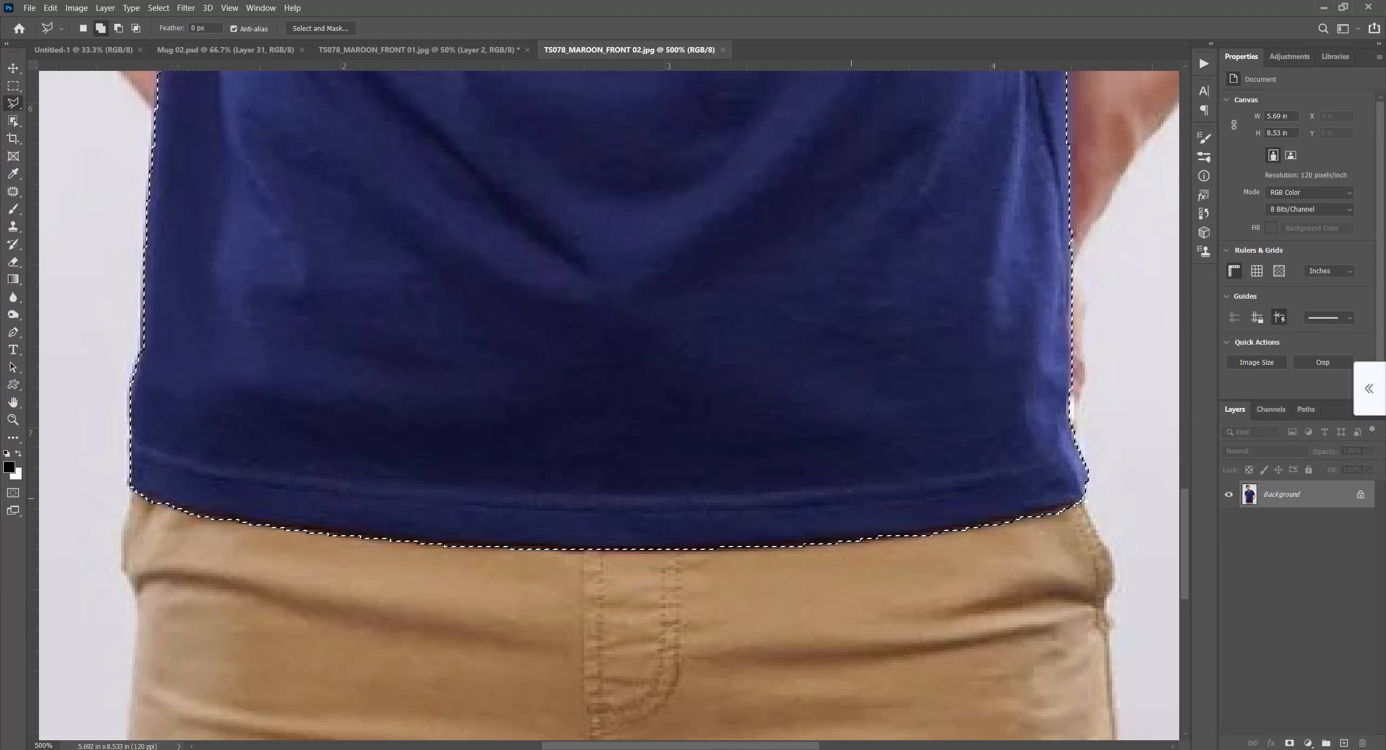
# Step: Feather the navy shirt selection and copy the shirt to a new layer
pyautogui.hotkey('ctrl', '-')
pyautogui.hotkey('ctrl', '-')
pyautogui.hotkey('ctrl', '-')
pyautogui.hotkey('ctrl', '-')
pyautogui.hotkey('ctrl', '-')
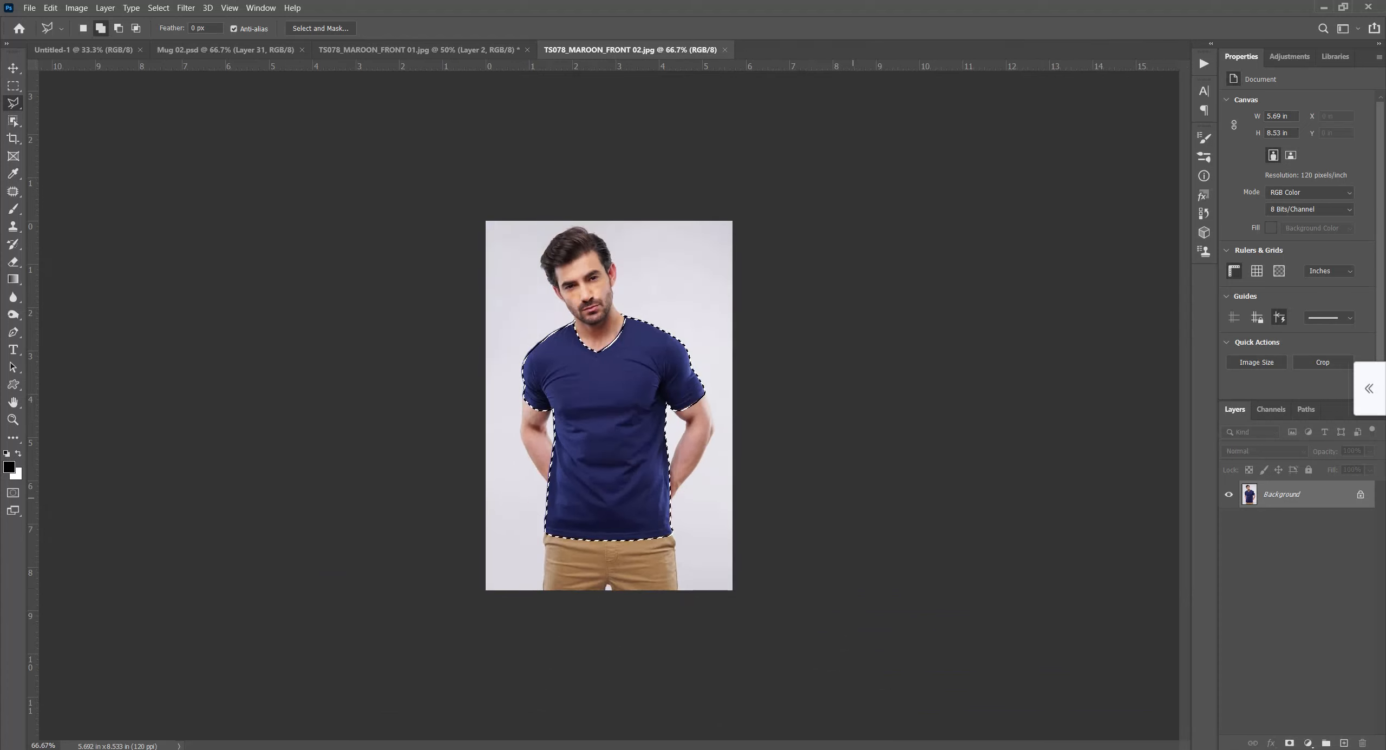
pyautogui.hotkey('ctrl', '+')
pyautogui.rightClick(679, 318)
pyautogui.click(750, 349)
pyautogui.press('Return')
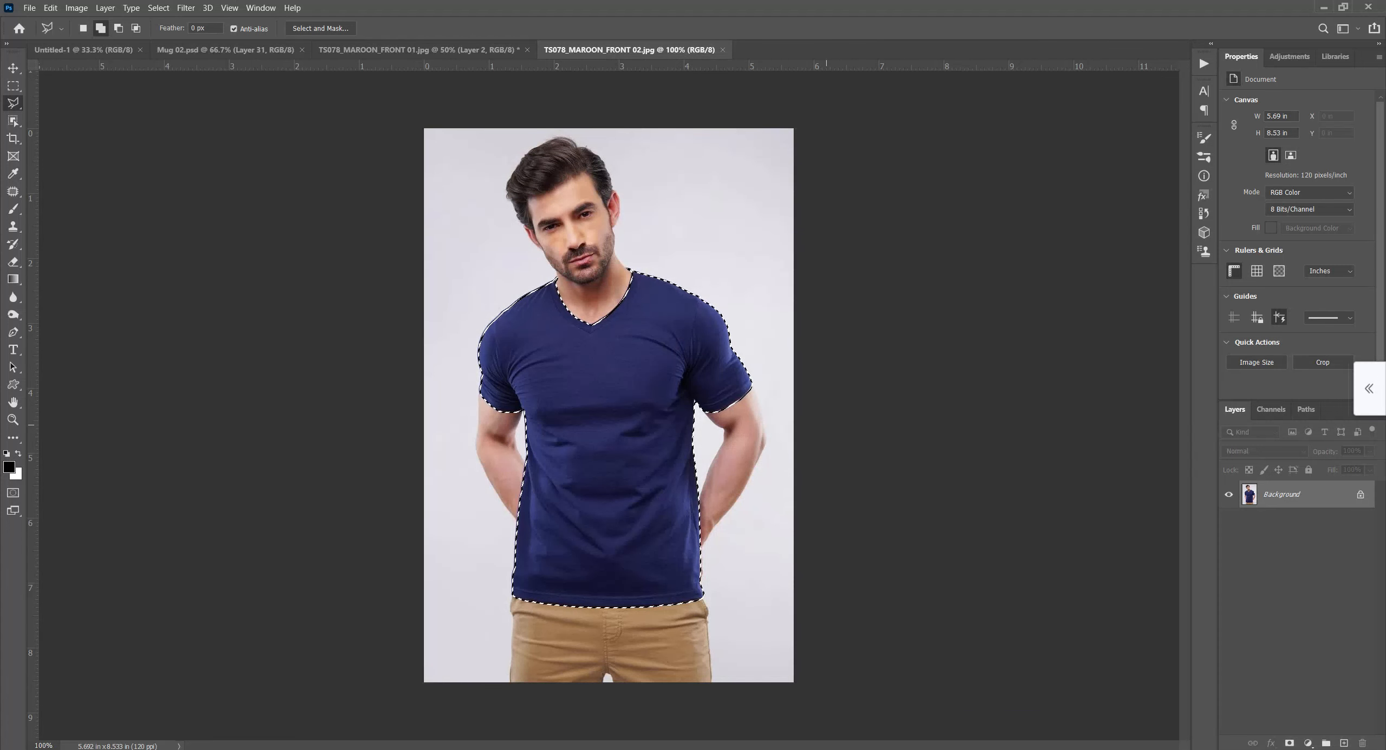
pyautogui.hotkey('ctrl', 'j')
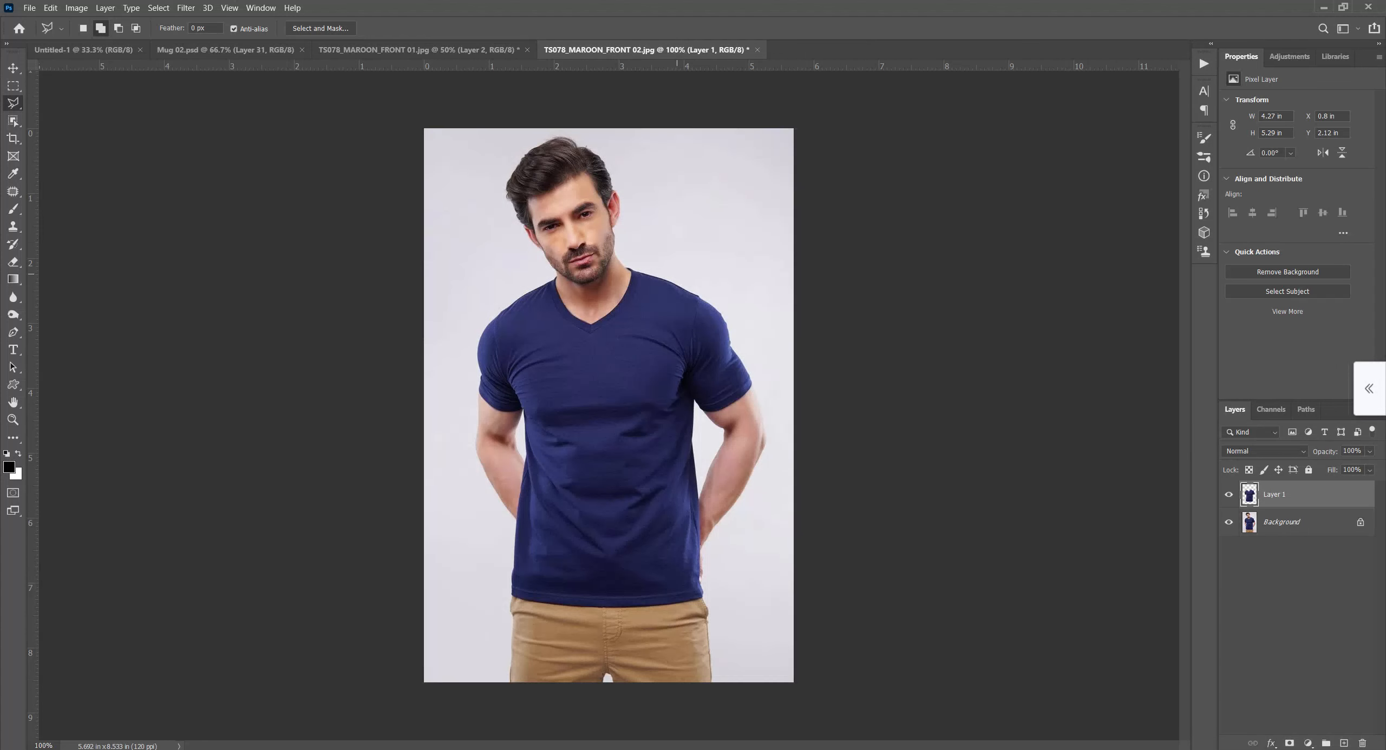
# Step: Paste the yellow watercolor artwork, scale it to about 4.48 × 6.34 in and position it over the shirt
pyautogui.hotkey('ctrl', 'v')
pyautogui.hotkey('ctrl', 't')
pyautogui.moveTo(920, 129); pyautogui.dragTo(800, 300)
pyautogui.moveTo(744, 420); pyautogui.dragTo(666, 378)
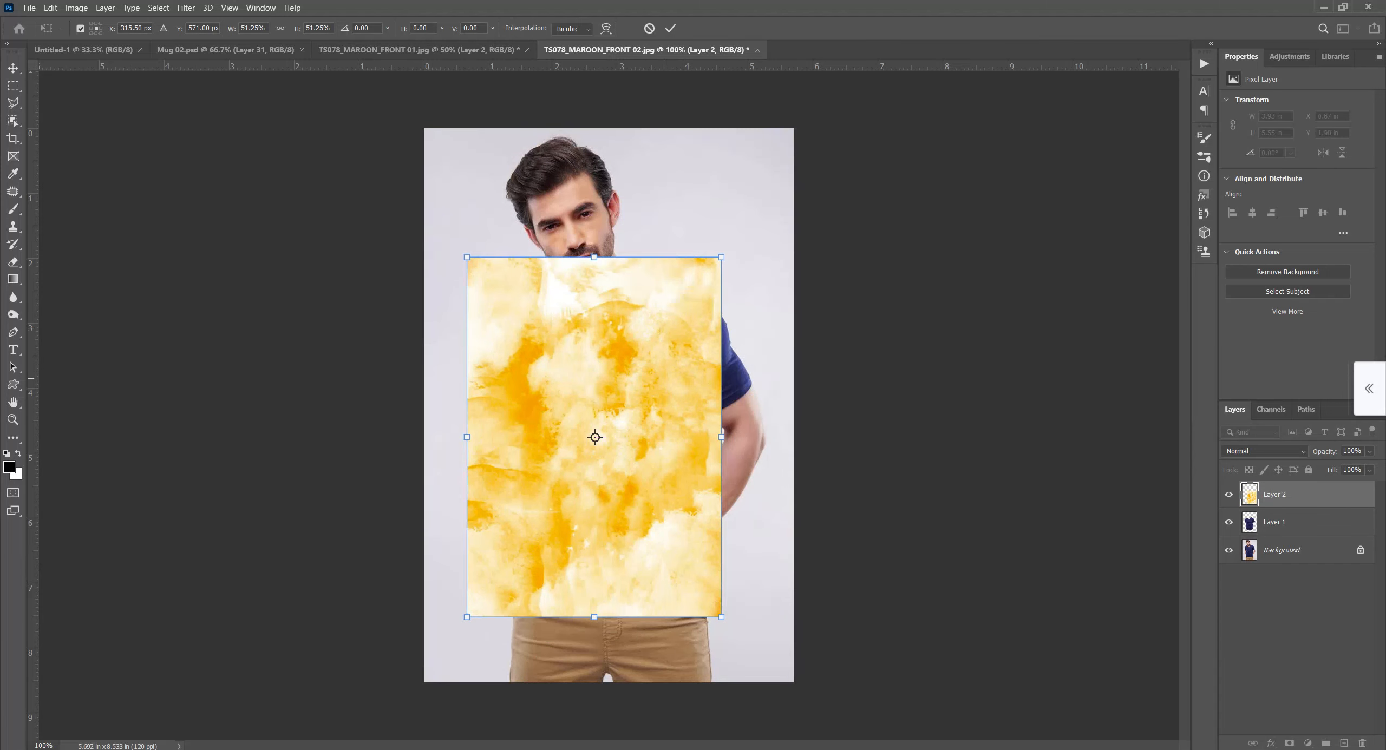
pyautogui.moveTo(720, 618); pyautogui.dragTo(758, 667)
pyautogui.moveTo(702, 509); pyautogui.dragTo(704, 483)
pyautogui.press('Return')
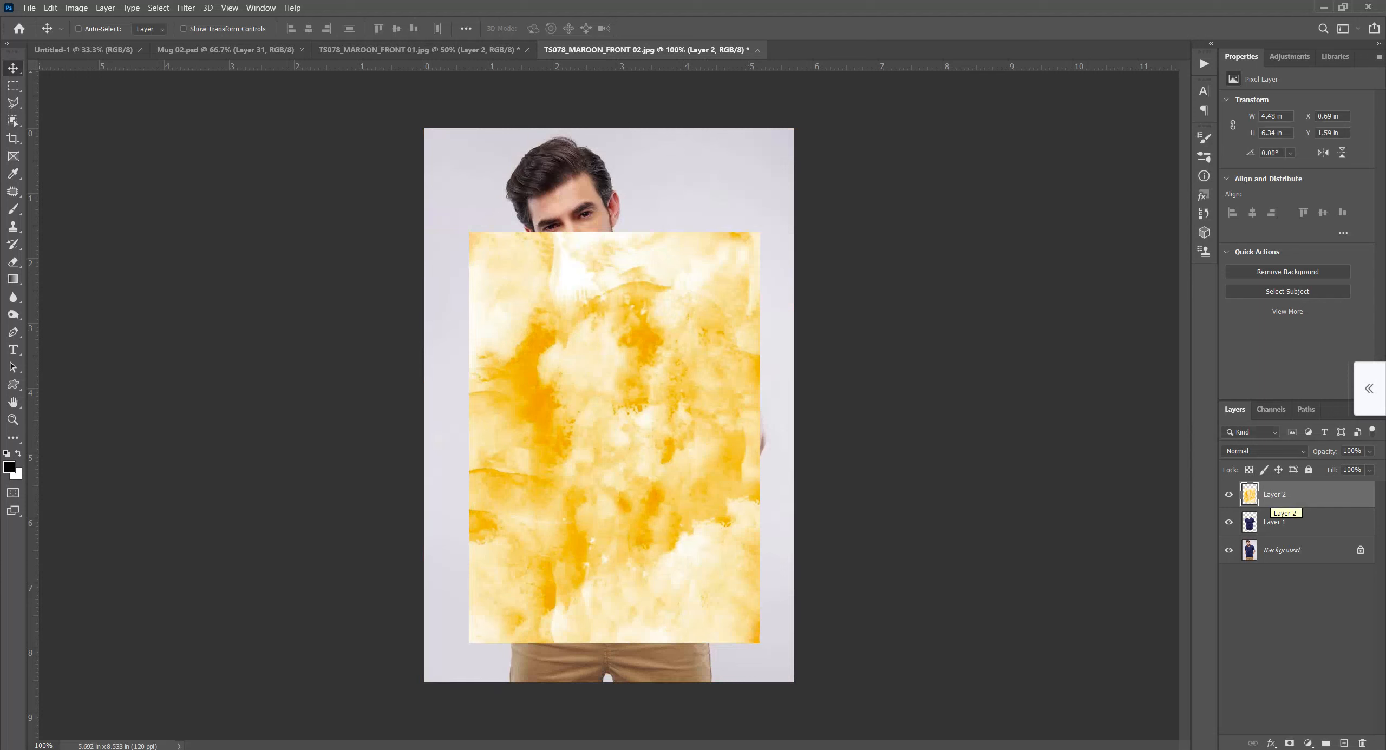
# Step: Convert the yellow watercolor layer to a Smart Object and clip it to the shirt layer below
pyautogui.rightClick(1272, 494)
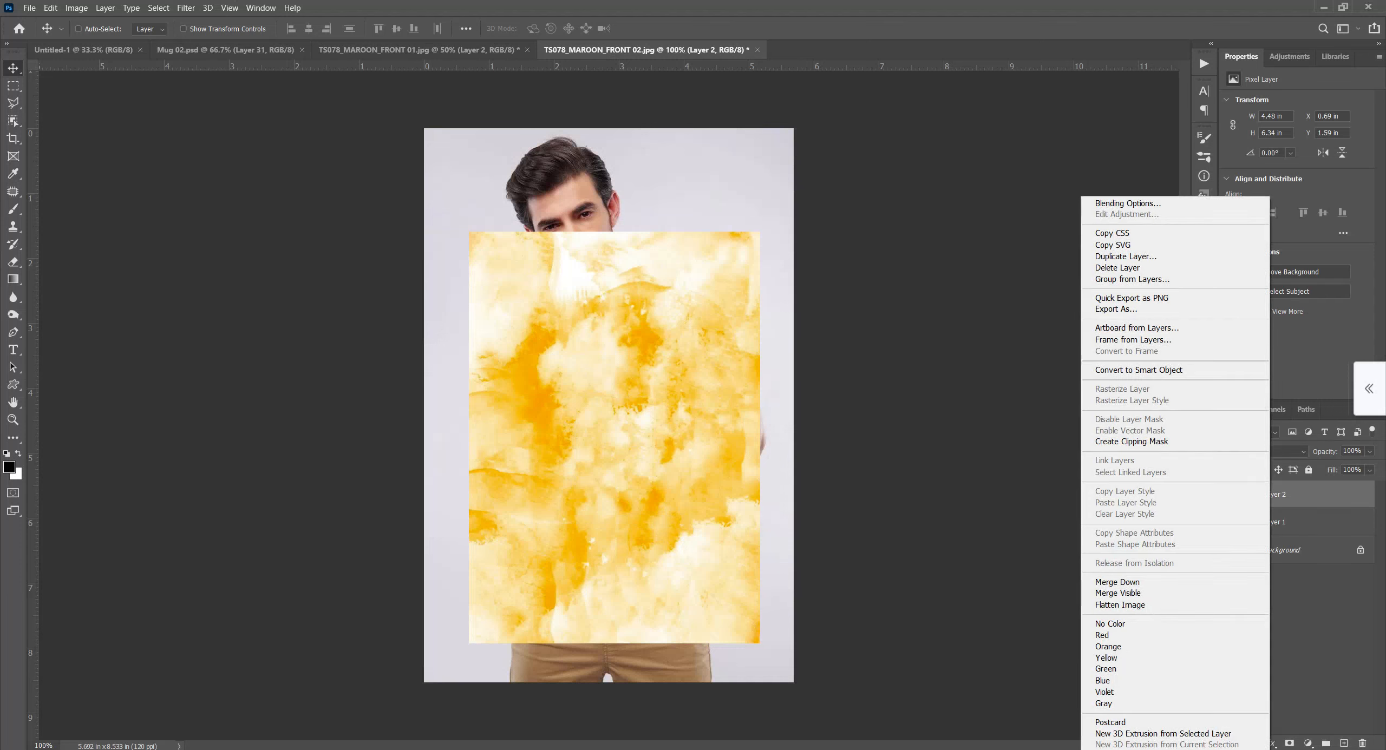
pyautogui.click(1138, 370)
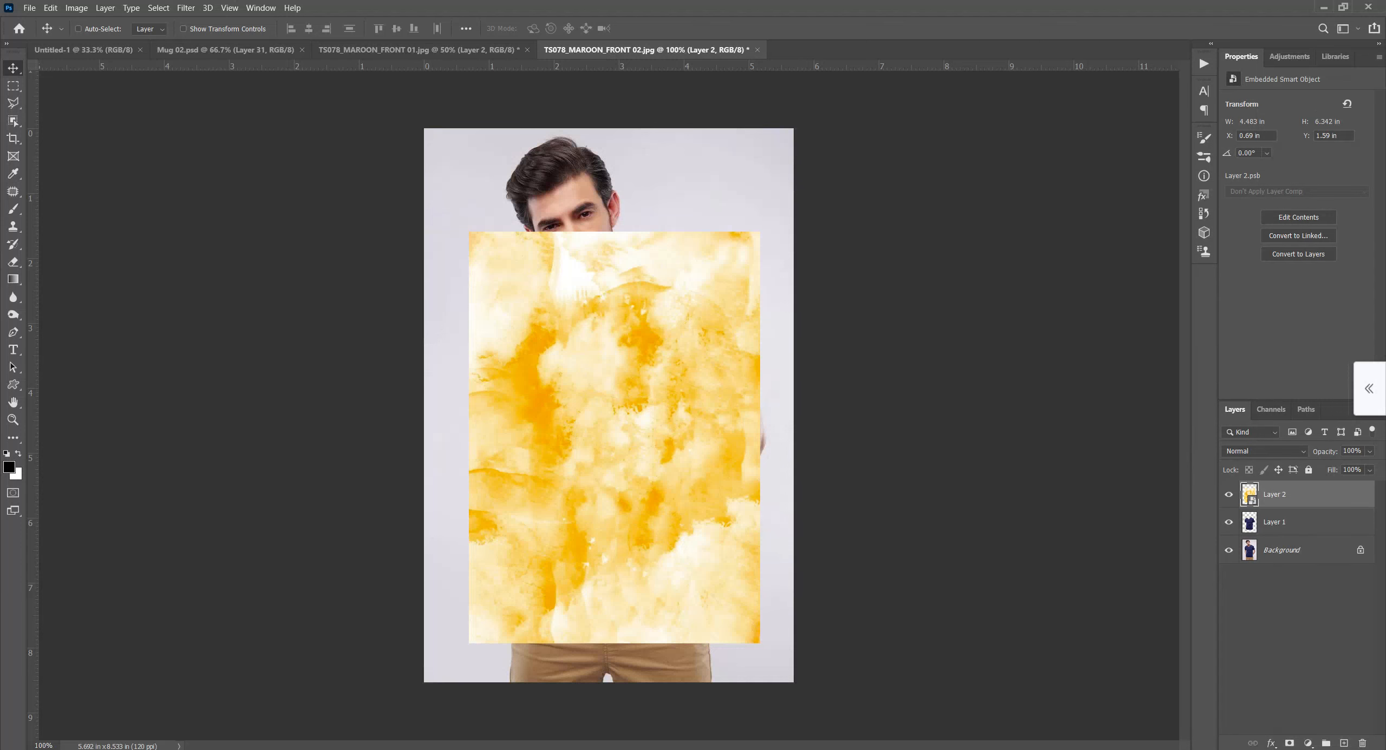
pyautogui.rightClick(1272, 494)
pyautogui.click(1138, 471)
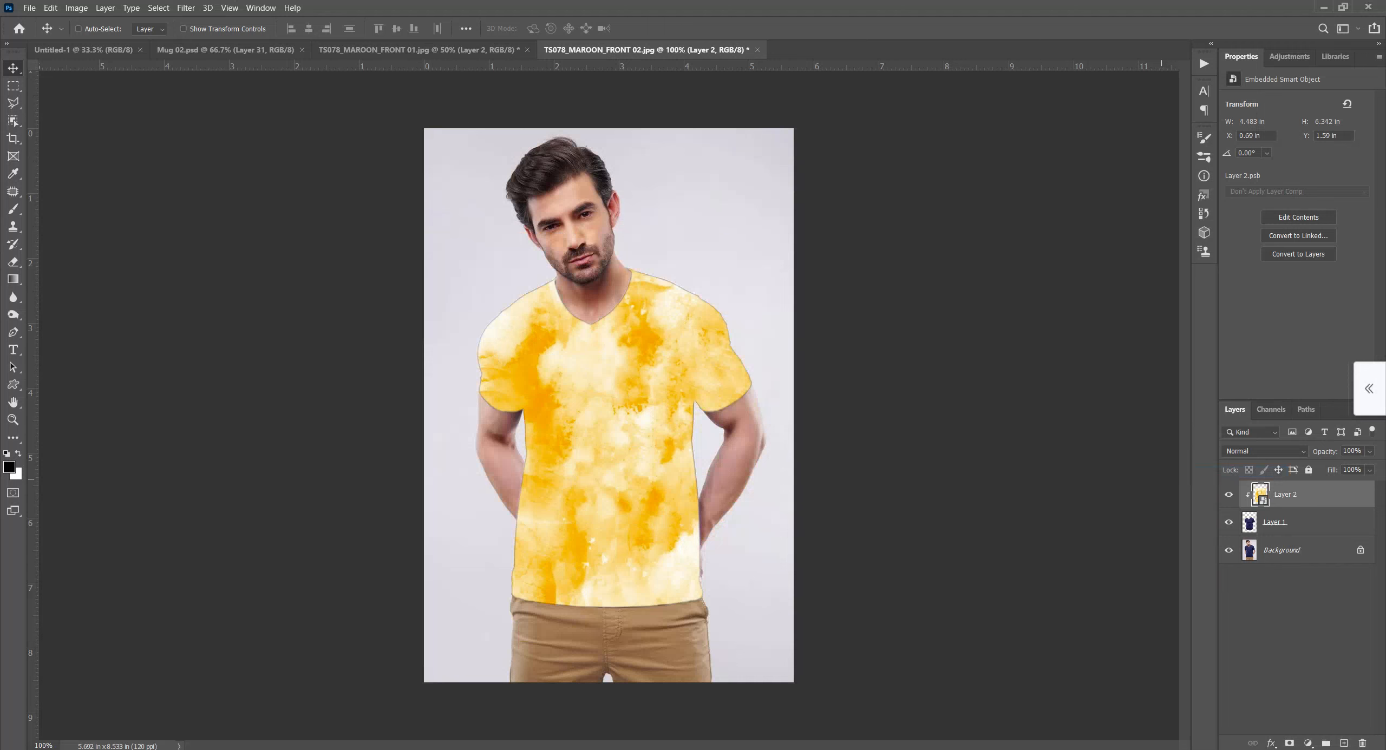
# Step: Set the clipped watercolor layer's blending mode to Divide
pyautogui.click(1264, 451)
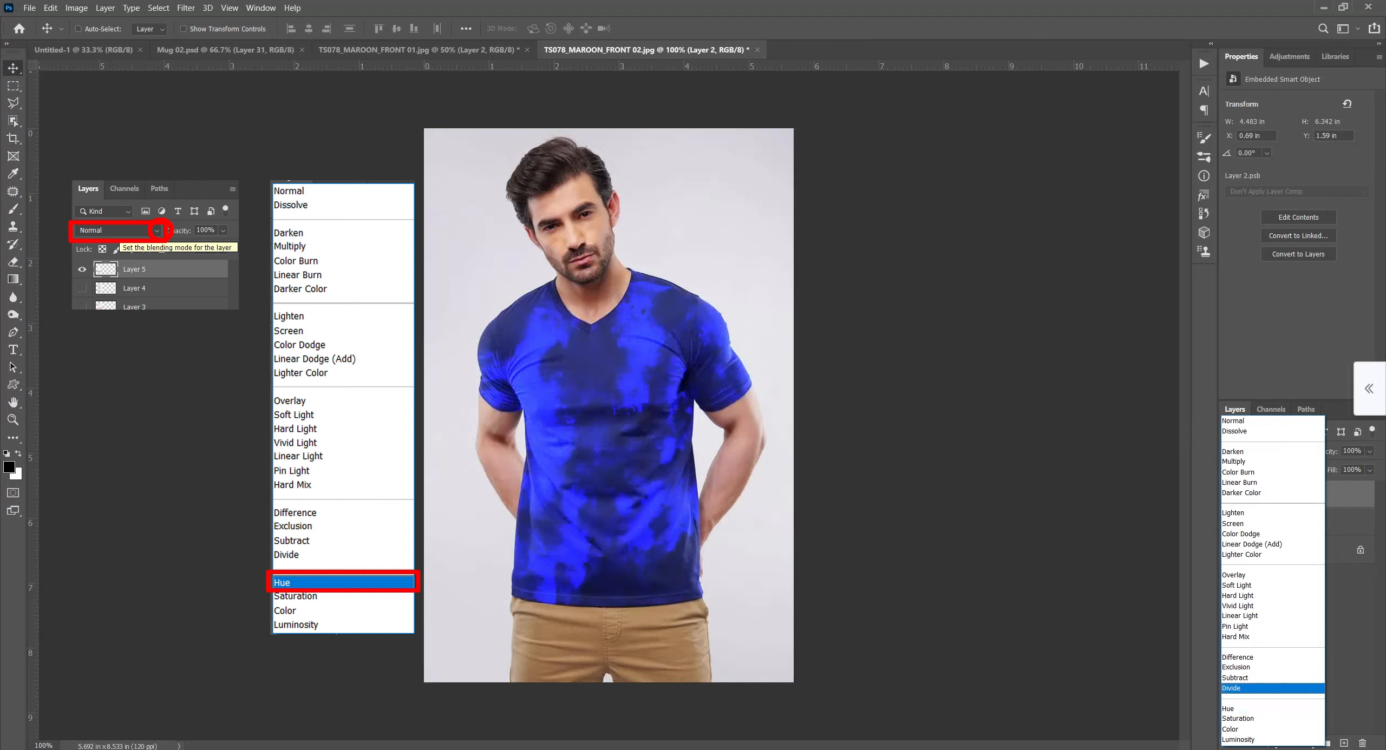
pyautogui.click(1245, 688)
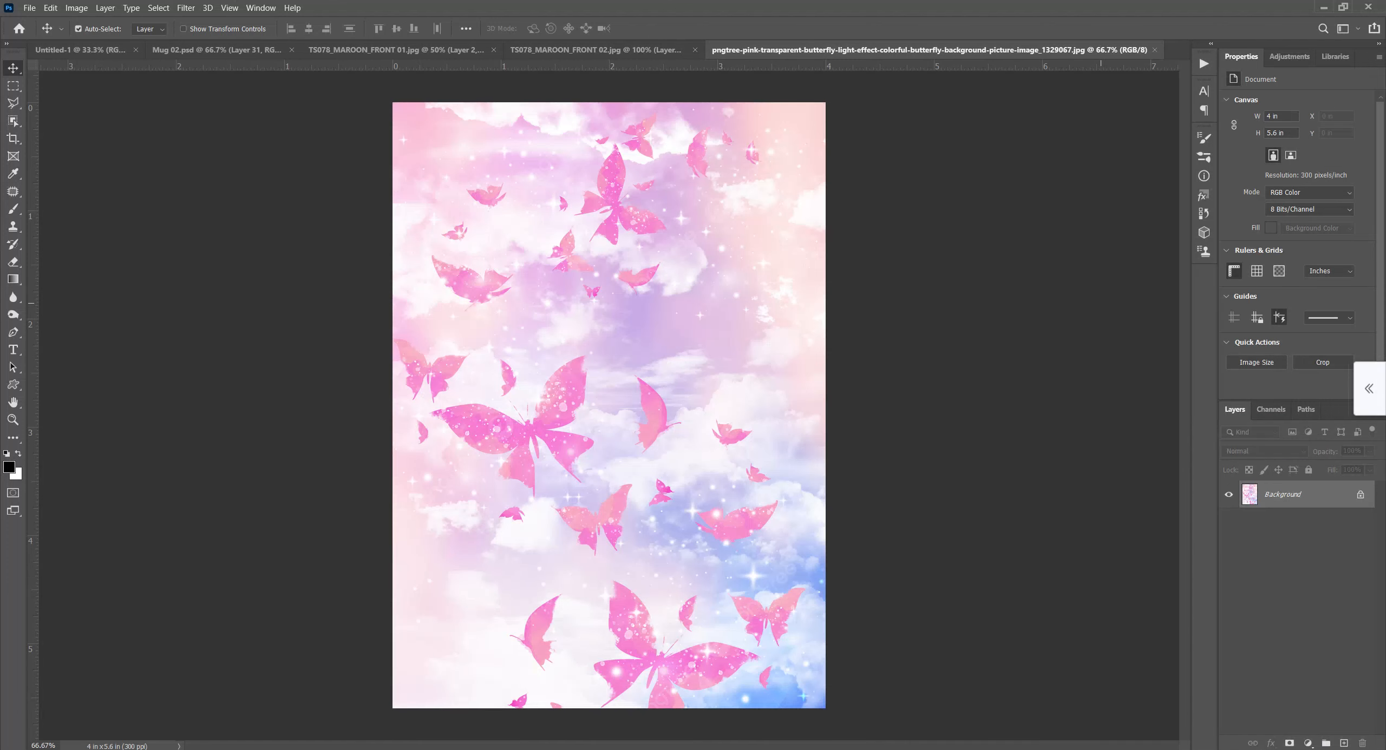
# Step: Cut the entire pink butterfly picture from its document and close that document without saving
pyautogui.hotkey('ctrl', 'a')
pyautogui.hotkey('ctrl', 'x')
pyautogui.hotkey('ctrl', 'w')
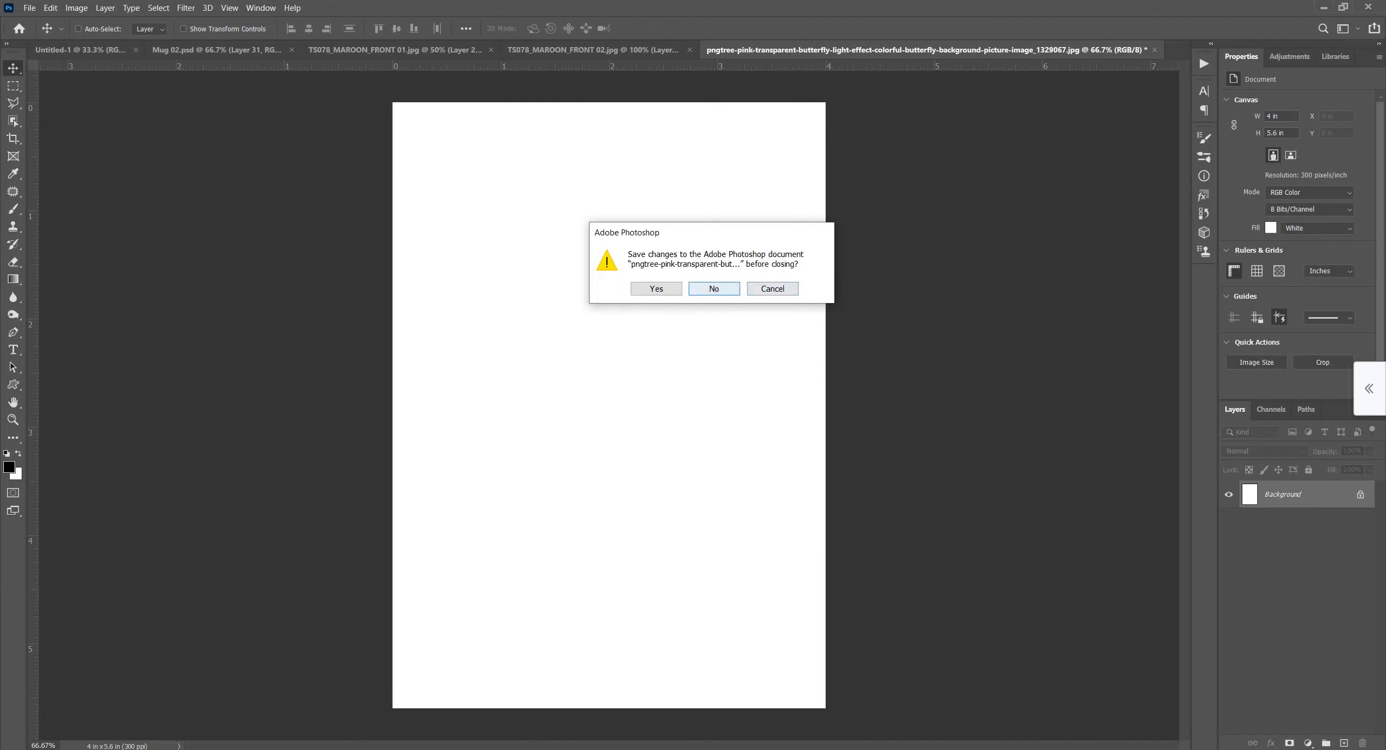
pyautogui.click(715, 288)
# Step: Open the shirt artwork's Smart Object contents, paste the butterfly picture, and scale and position it to cover the canvas
pyautogui.doubleClick(1259, 495)
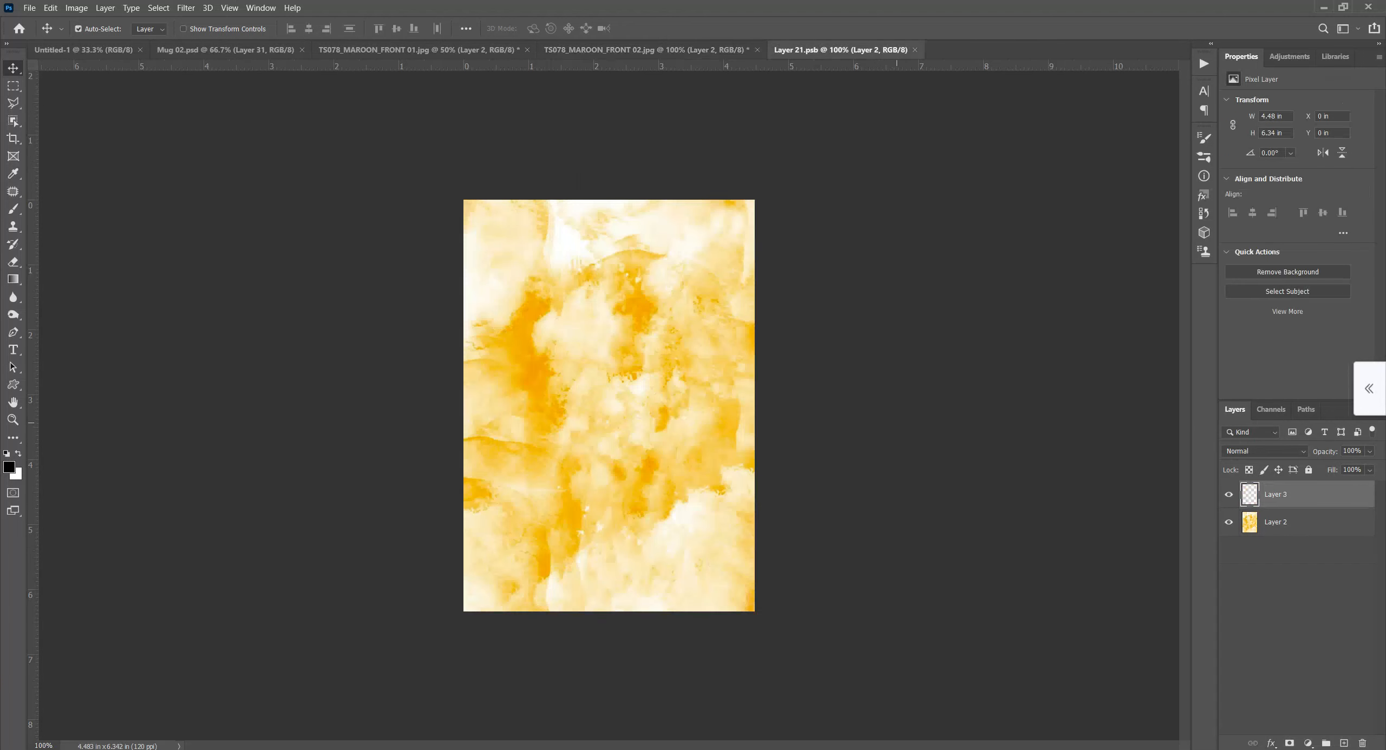
pyautogui.hotkey('ctrl', 'v')
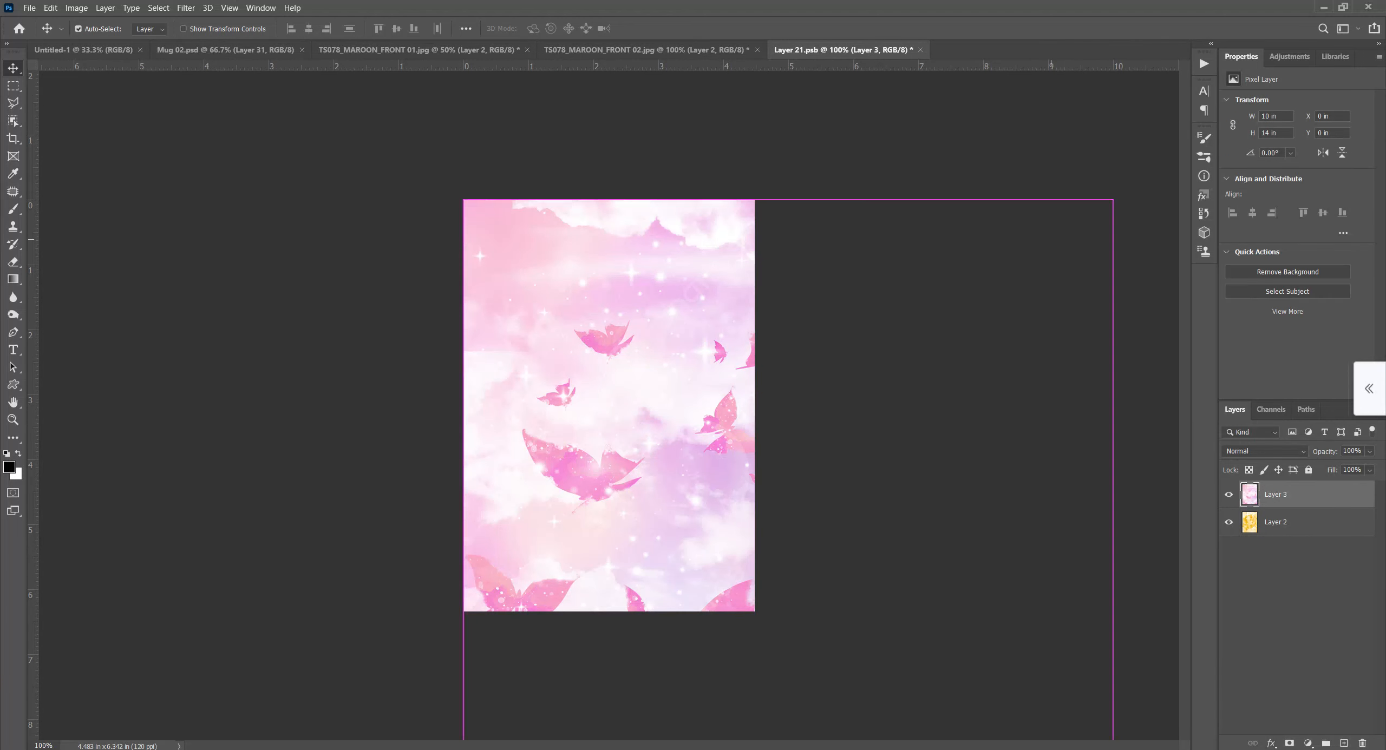
pyautogui.hotkey('ctrl', 't')
pyautogui.moveTo(1113, 200); pyautogui.dragTo(905, 422)
pyautogui.moveTo(883, 501); pyautogui.dragTo(704, 248)
pyautogui.press('Return')
# Step: Merge the butterfly layer down onto the watercolor, then save and close the Smart Object contents to update the shirt
pyautogui.hotkey('ctrl', 'e')
pyautogui.hotkey('ctrl', 's')
pyautogui.hotkey('ctrl', 'w')
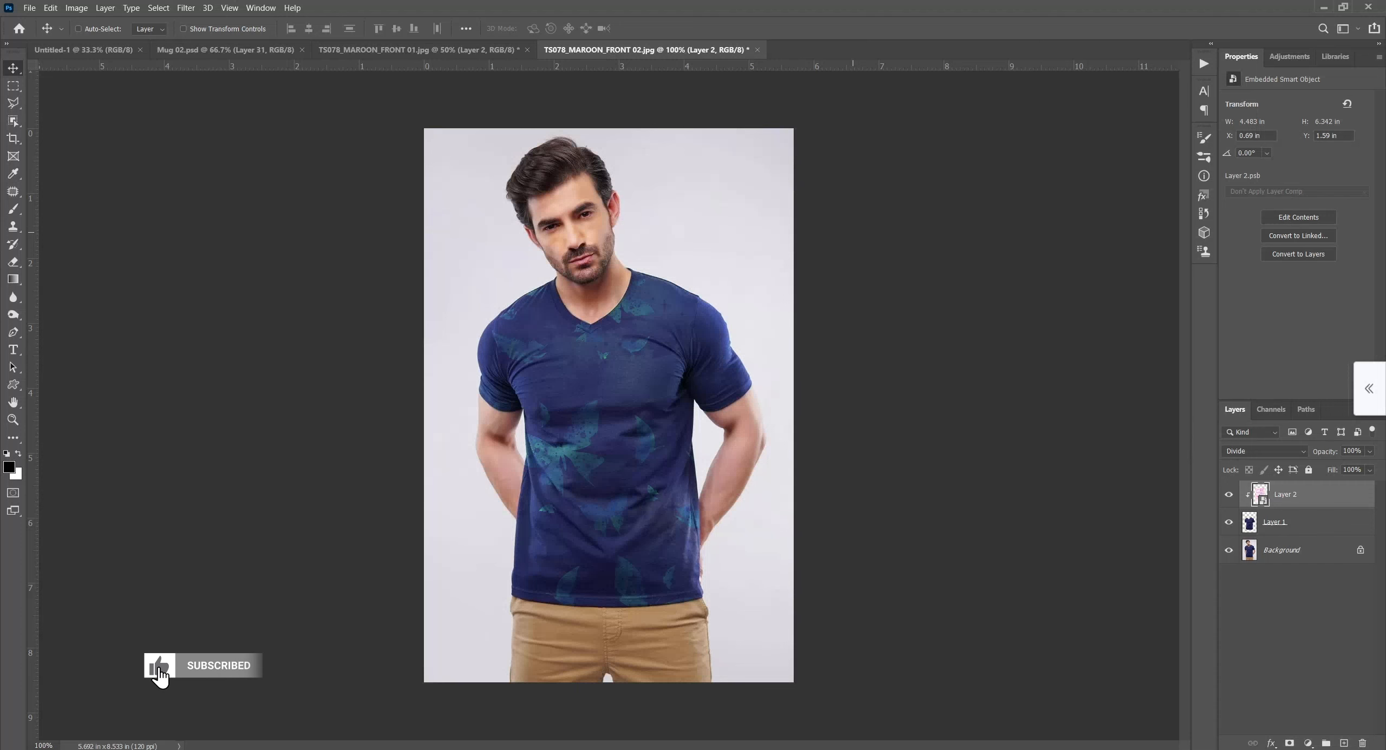
pyautogui.hotkey('ctrl', '+')
pyautogui.hotkey('ctrl', '+')
pyautogui.hotkey('ctrl', '-')
pyautogui.hotkey('ctrl', '-')
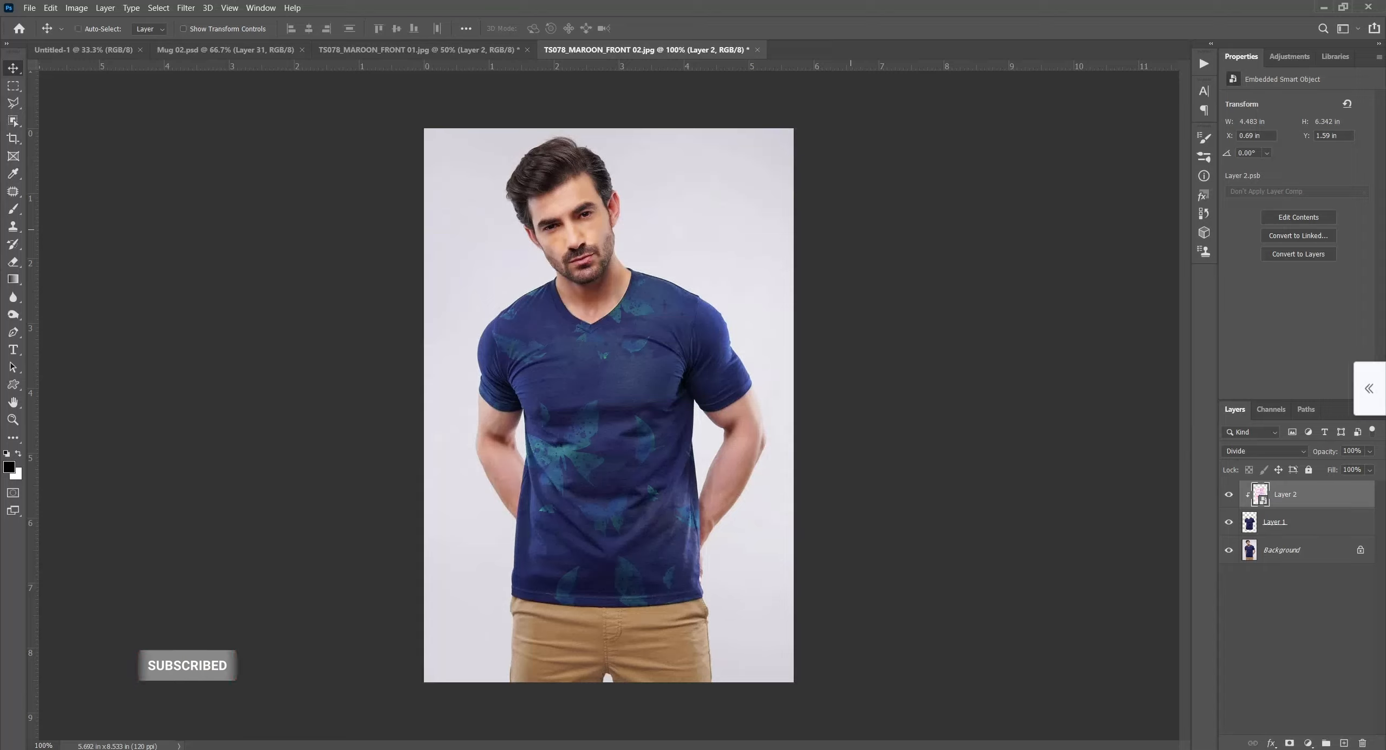